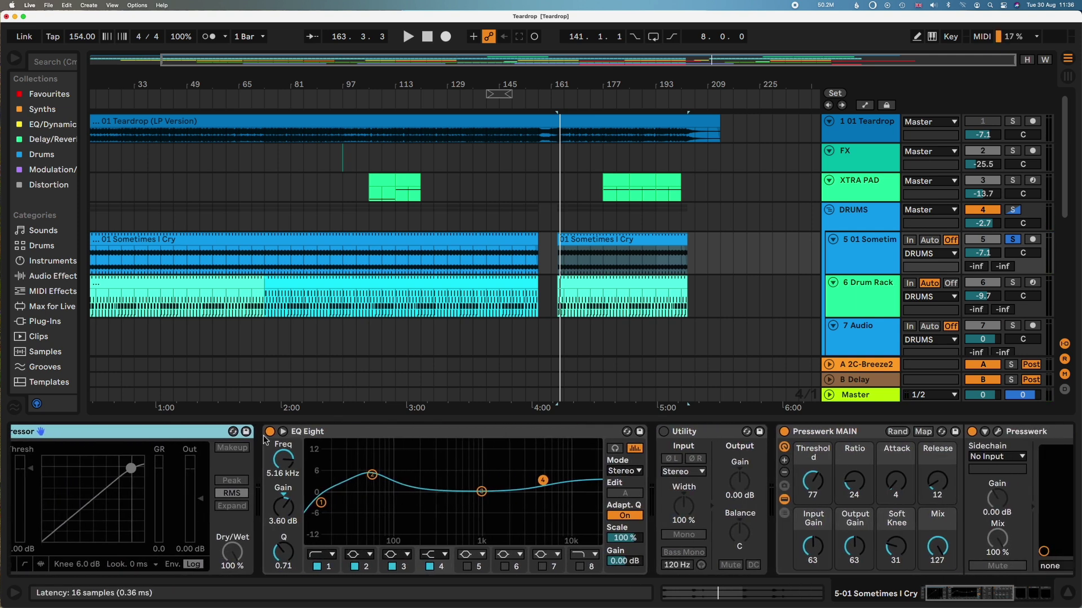
Compare the 01 Sometimes I Cry track with EQ Eight and Presswerk MAIN bypassed and re-enabled during playback
click(270, 434)
key(space)
scroll(563, 496, right, 10)
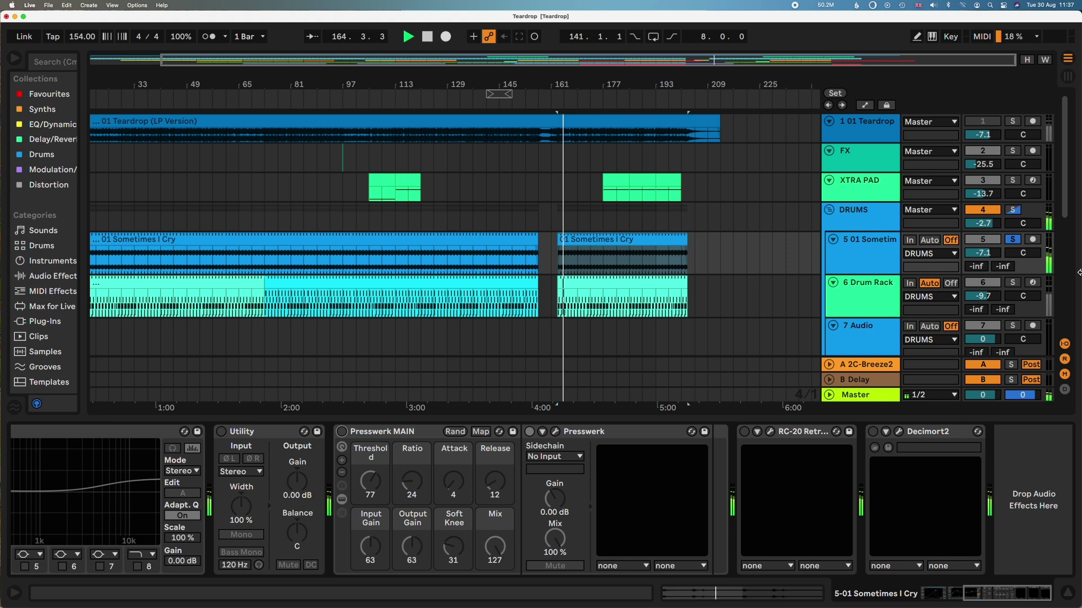
scroll(111, 461, left, 8)
click(163, 432)
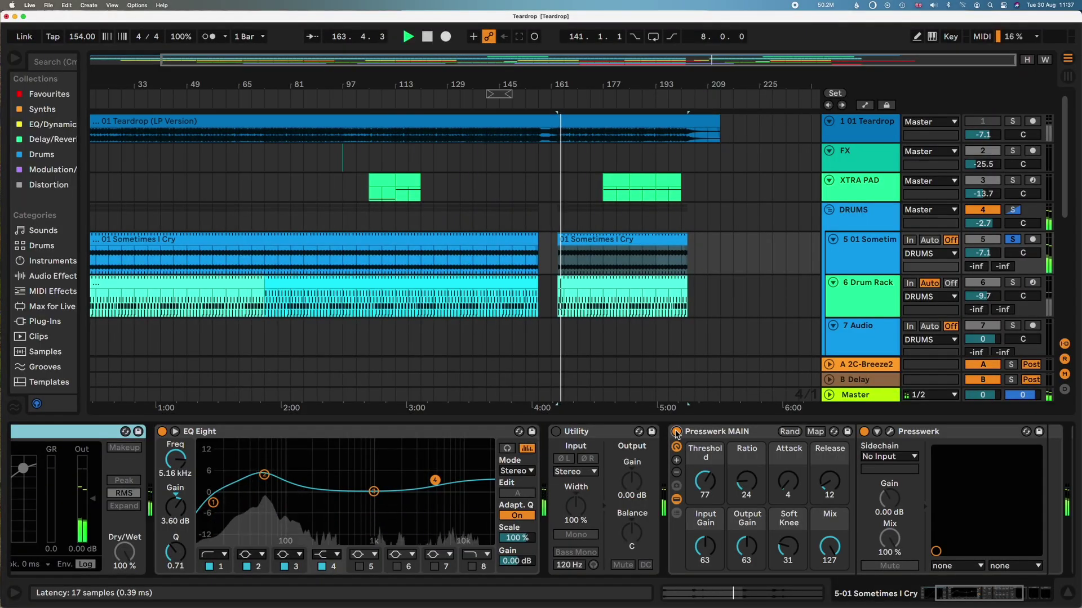
key(space)
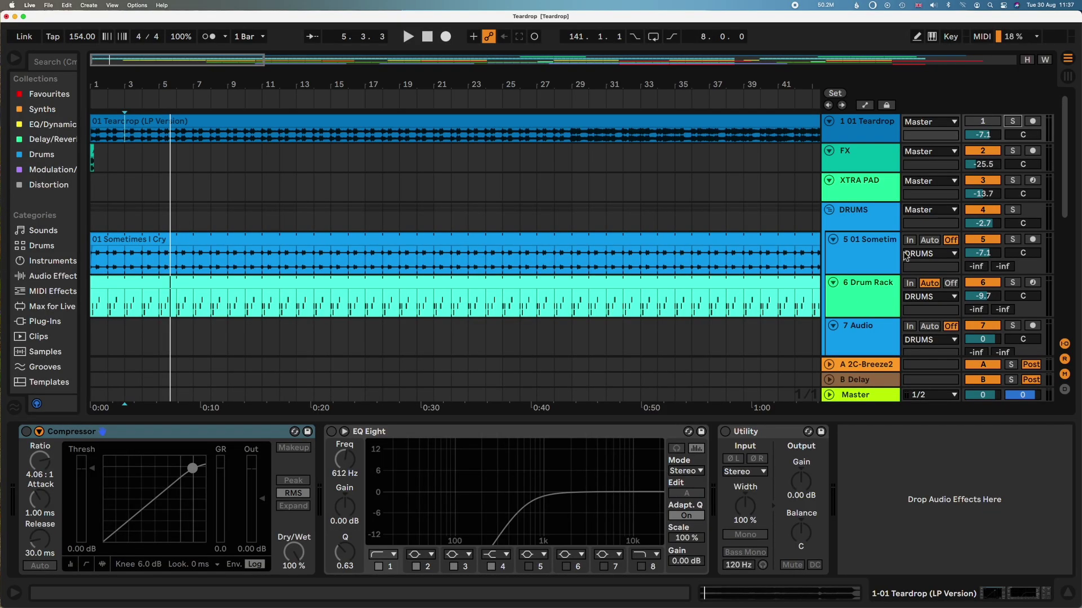
Open the RC-20 Retro Color and Decimort2 plug-in windows on the 01 Sometimes I Cry track and play the arrangement
click(865, 260)
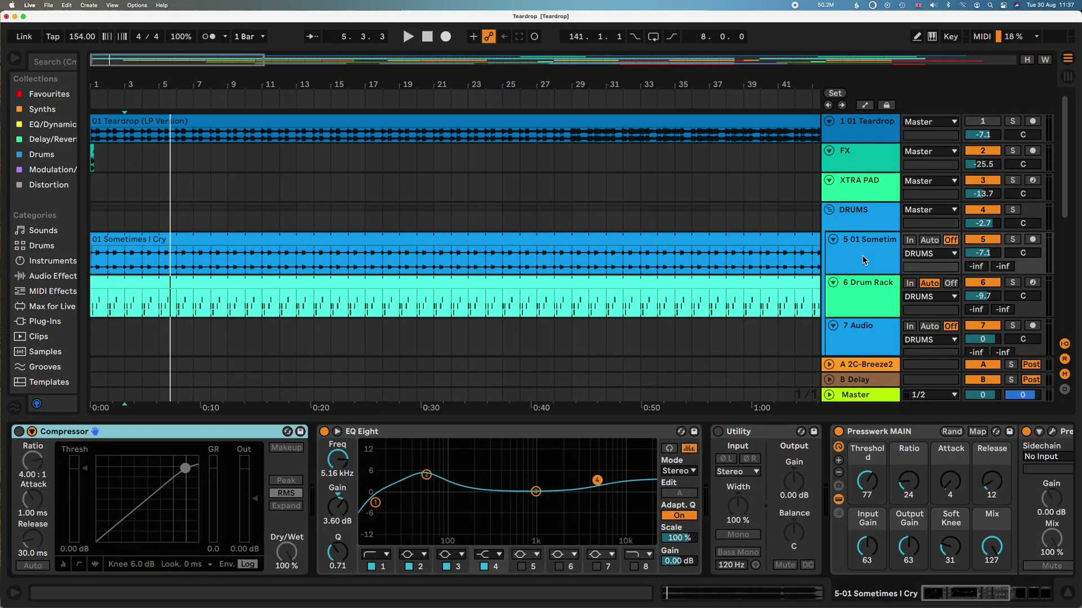
scroll(896, 485, right, 10)
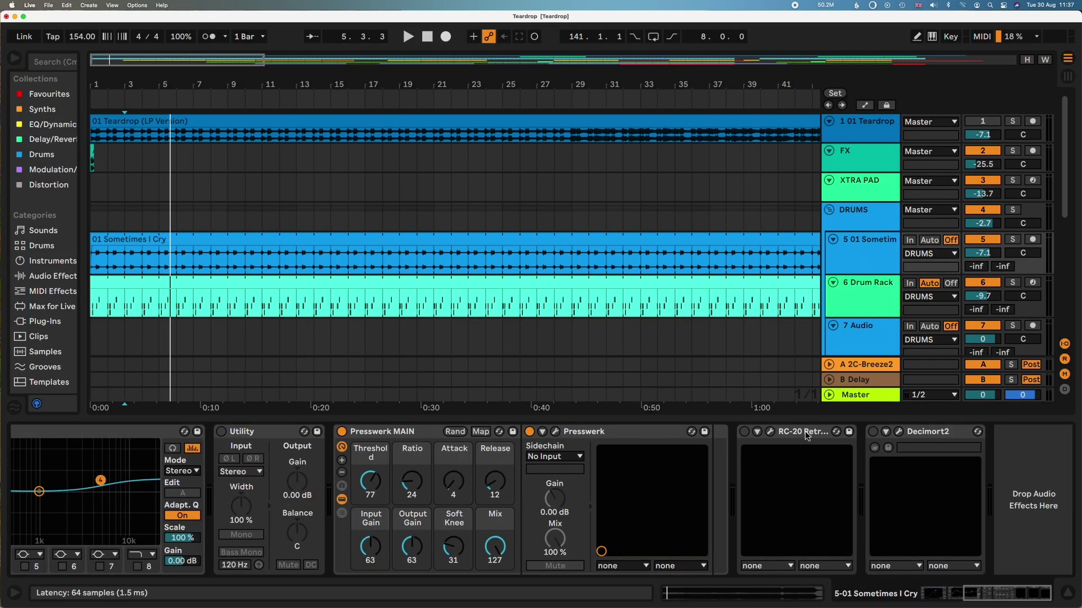
click(769, 432)
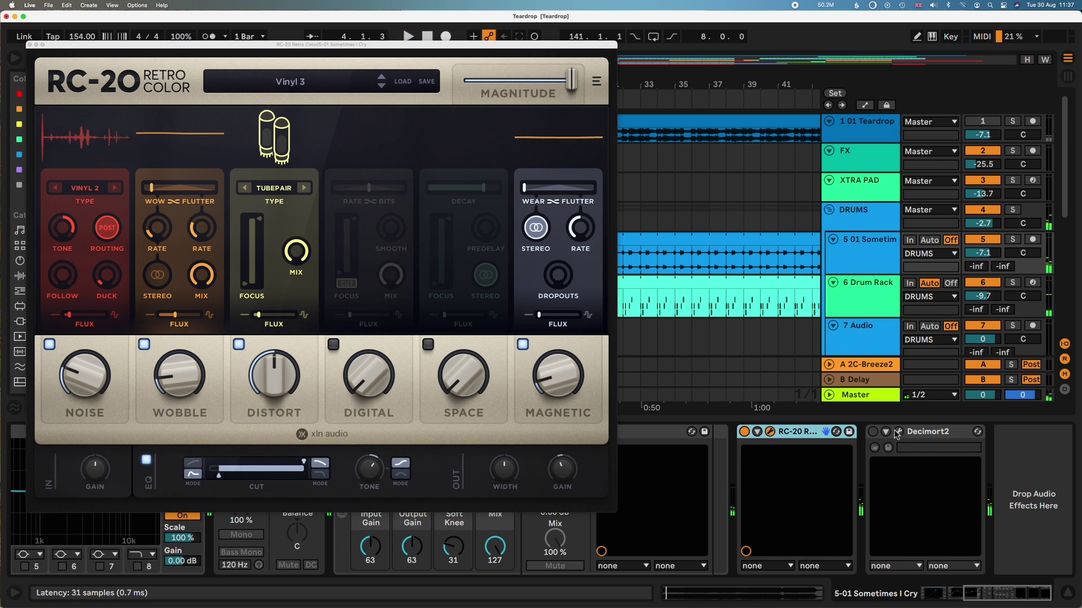
key(space)
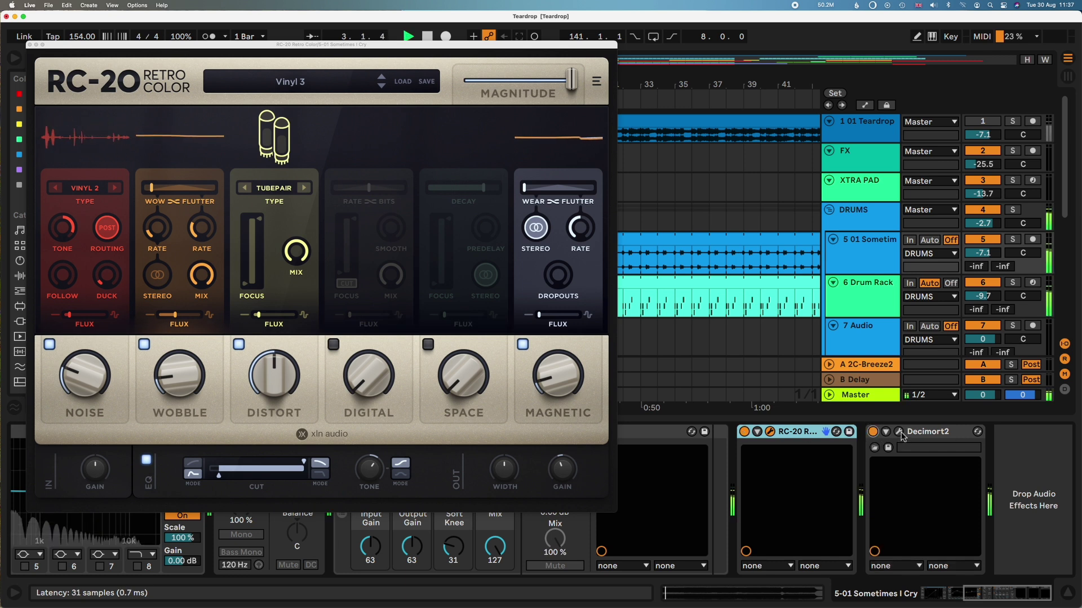
click(899, 433)
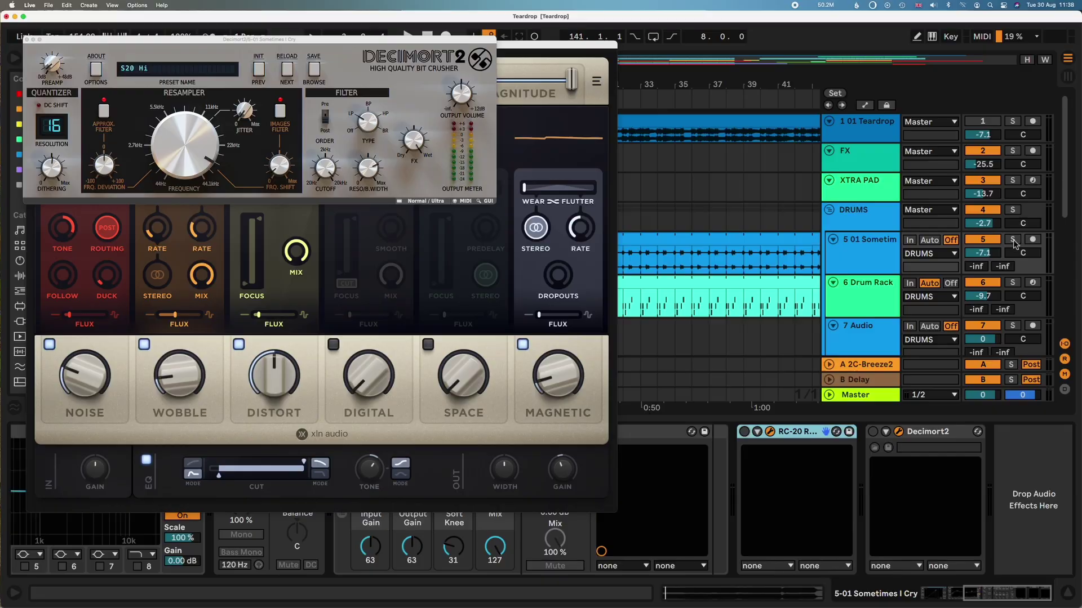
Solo the 01 Sometimes I Cry track and switch on Decimort2 and RC-20 one after the other to hear each effect
click(1013, 240)
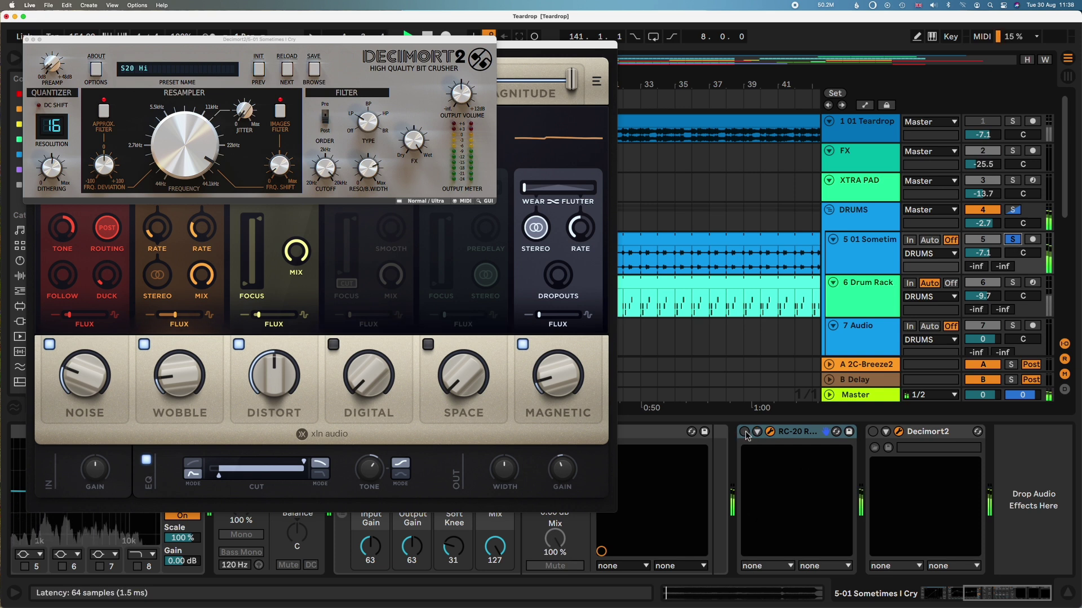
click(873, 432)
key(space)
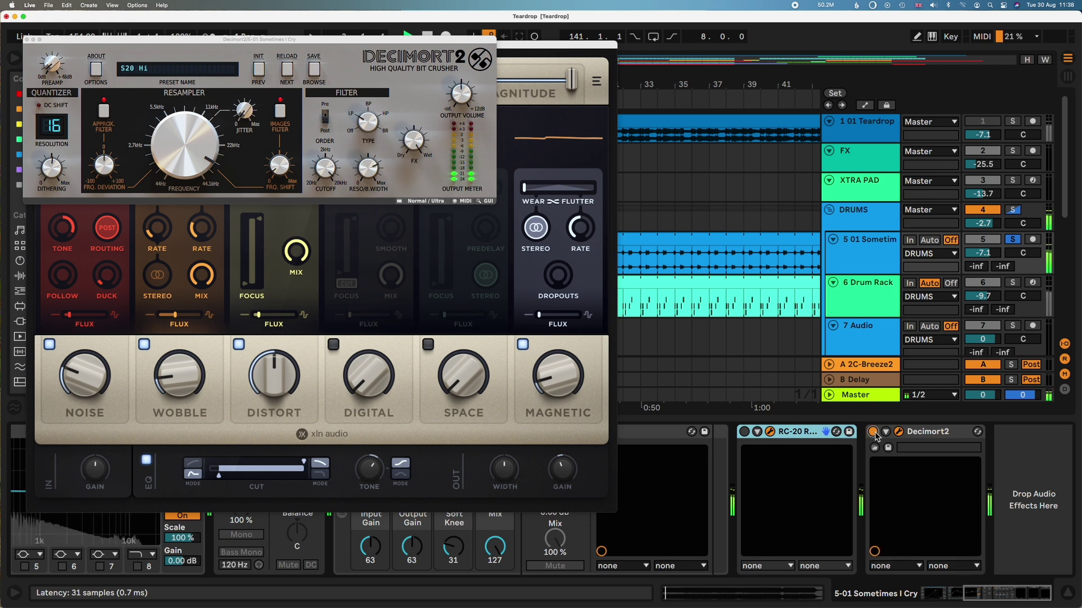
click(744, 432)
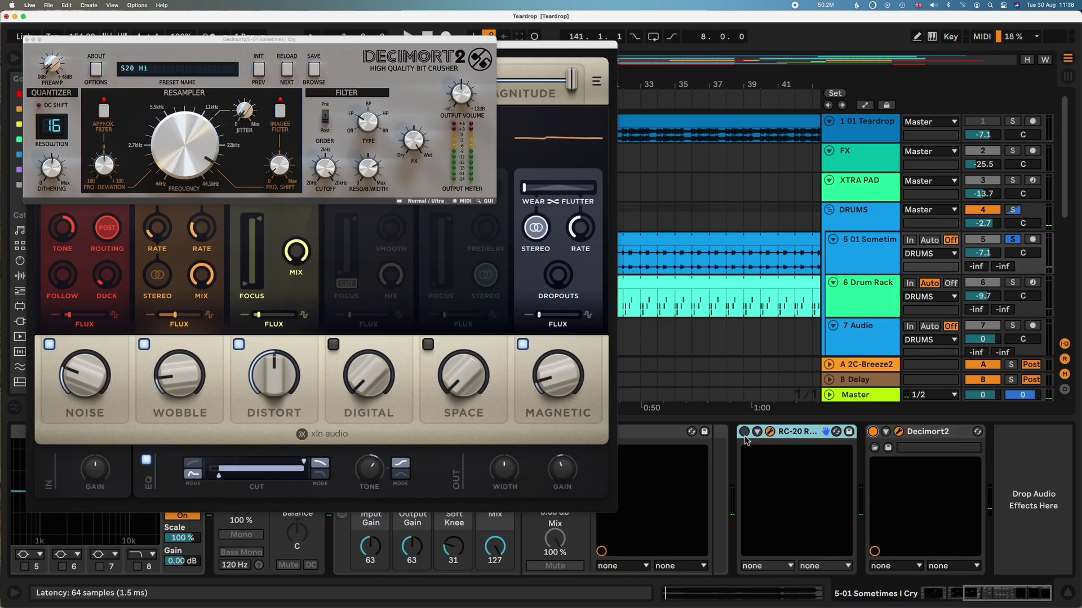
key(space)
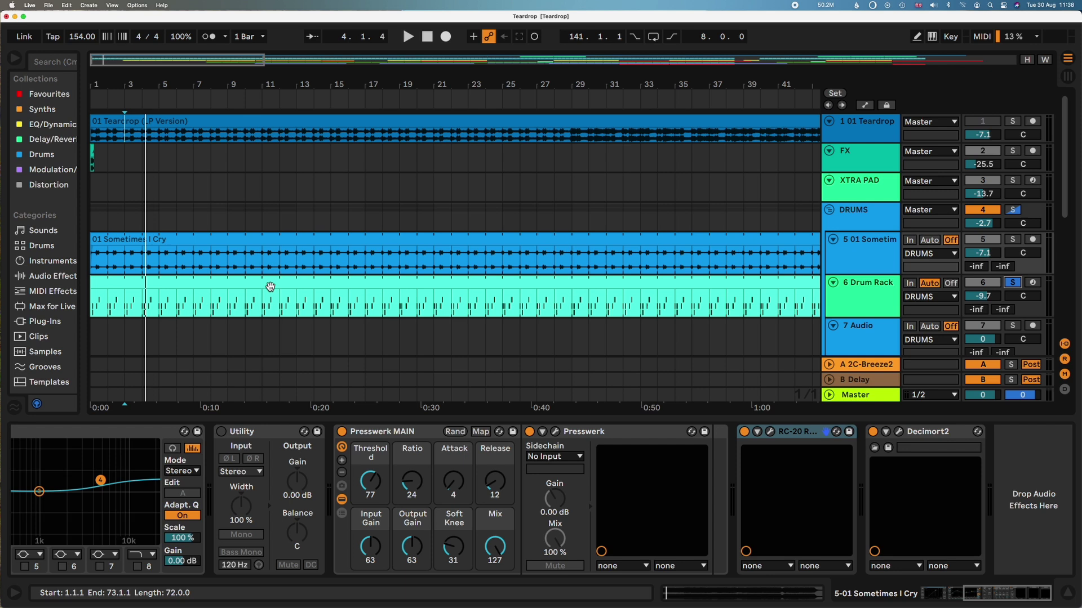
Open the Drum Rack track's MIDI clip and select the 01 Sometimes I Cry note at 1.1.3
double_click(270, 287)
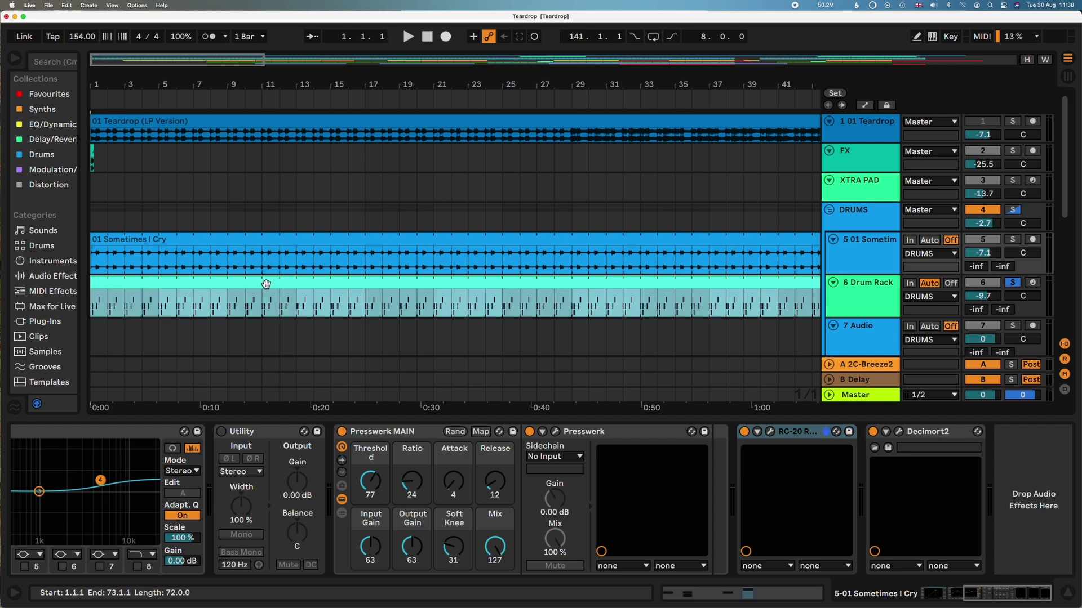
click(557, 483)
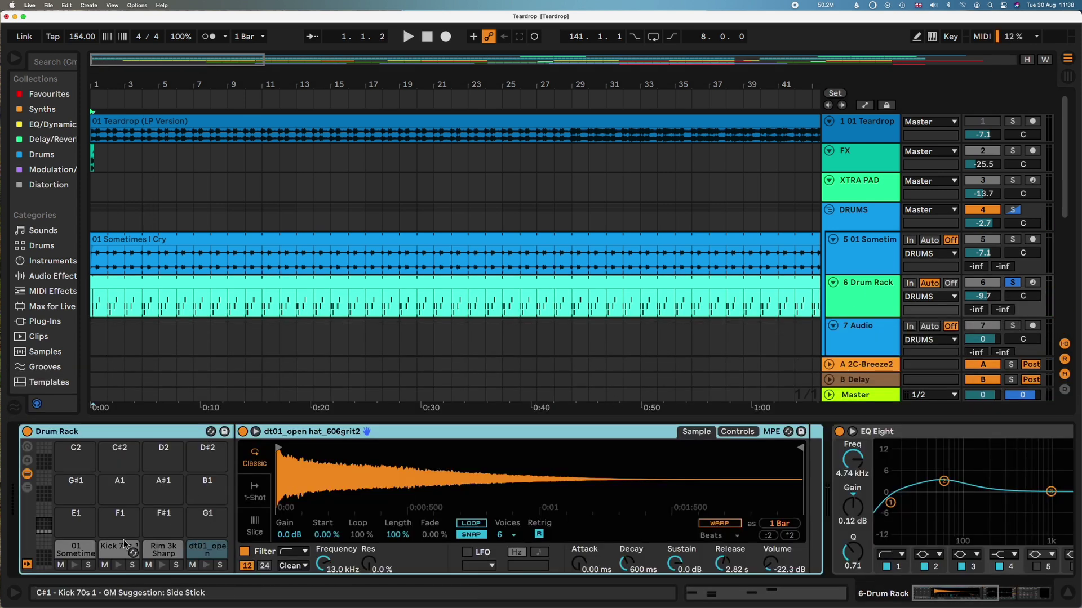
key(Left)
key(Left)
key(Left)
drag(495, 475, 373, 492)
double_click(180, 286)
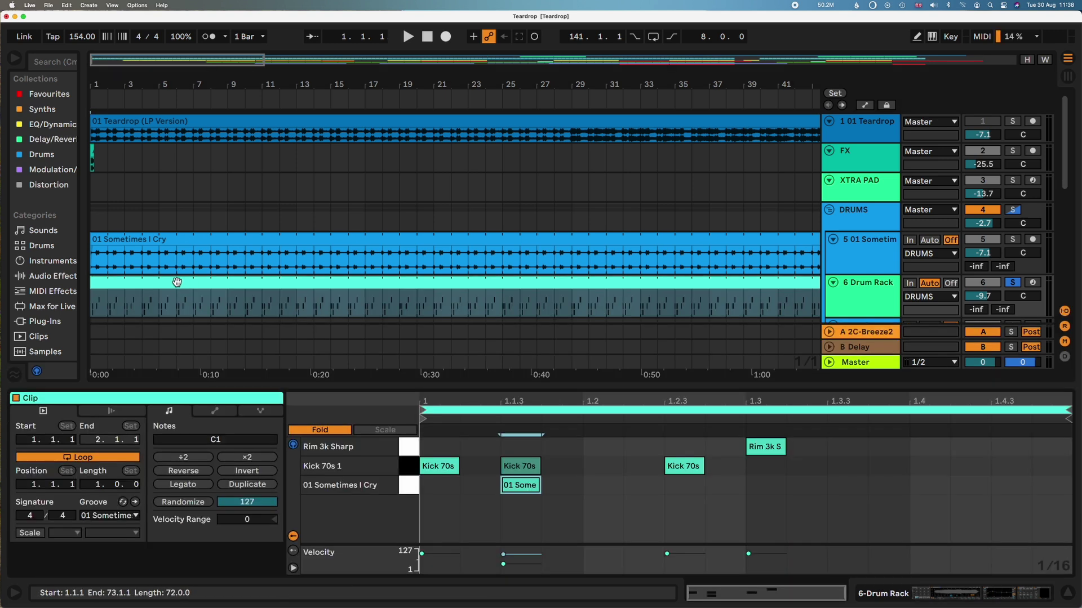
Audition the 01 Sometimes I Cry pad in the Drum Rack and play it against the 01 Sometimes I Cry audio track
key(shift+Tab)
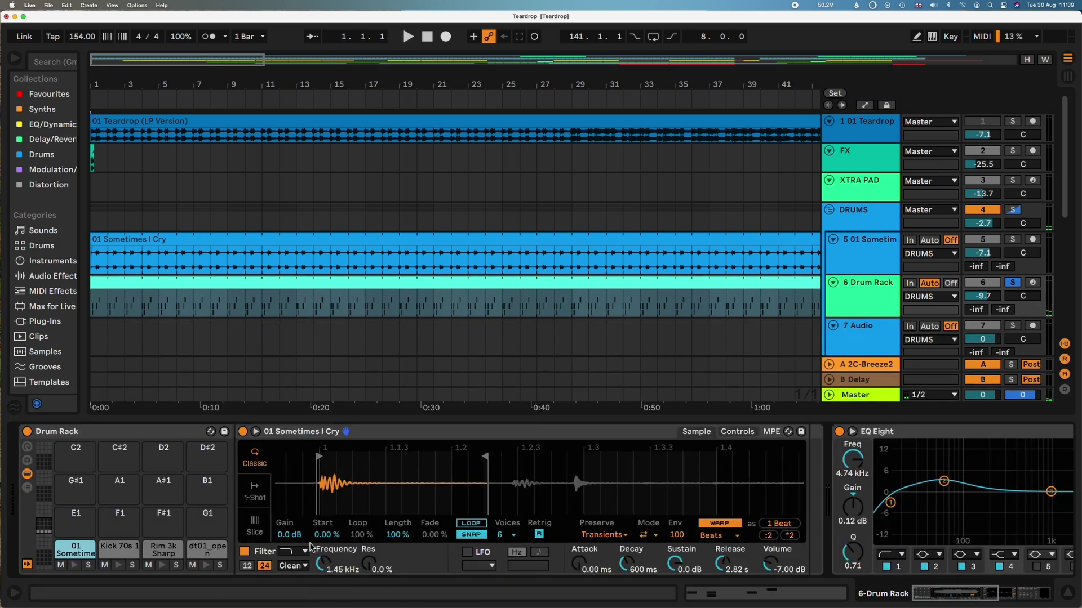
click(74, 566)
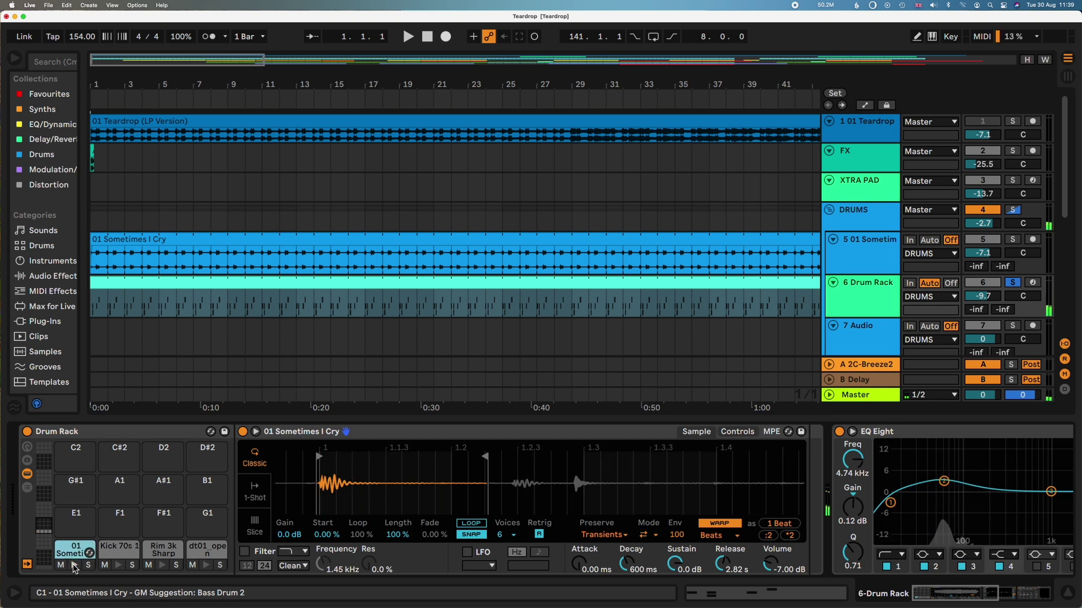
click(74, 566)
key(space)
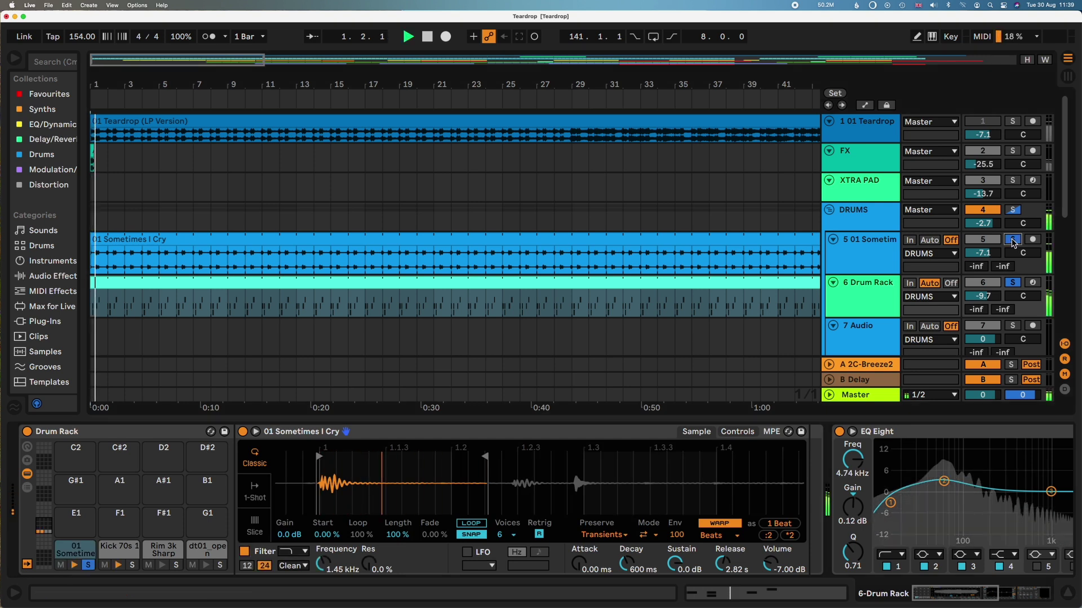
click(1013, 241)
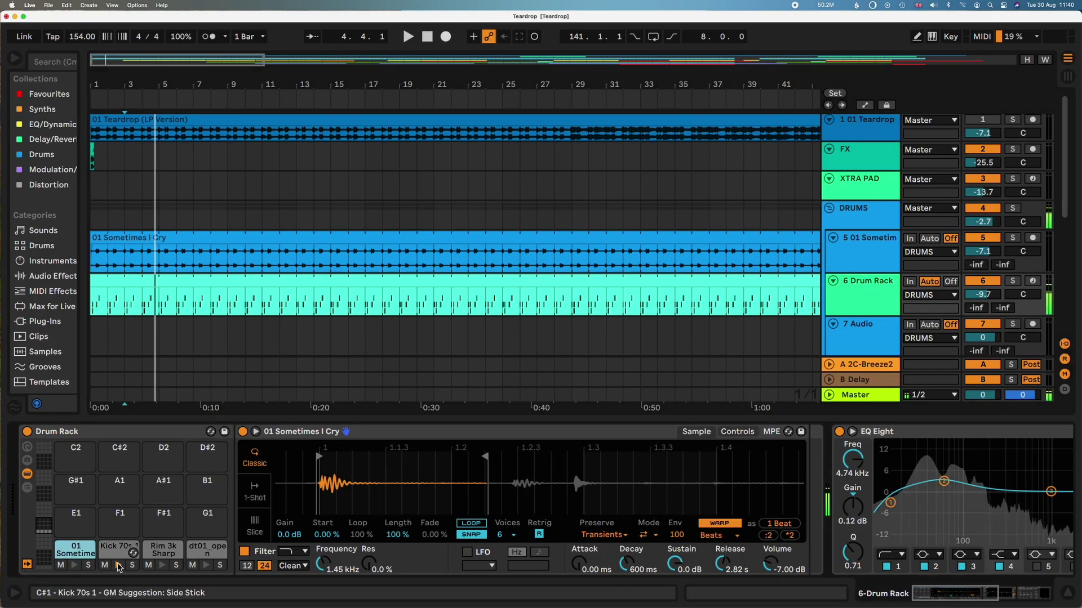
Audition the Rim 3k Sharp pad, play the drums with it muted, and compare them with the soloed 01 Teardrop track
click(164, 566)
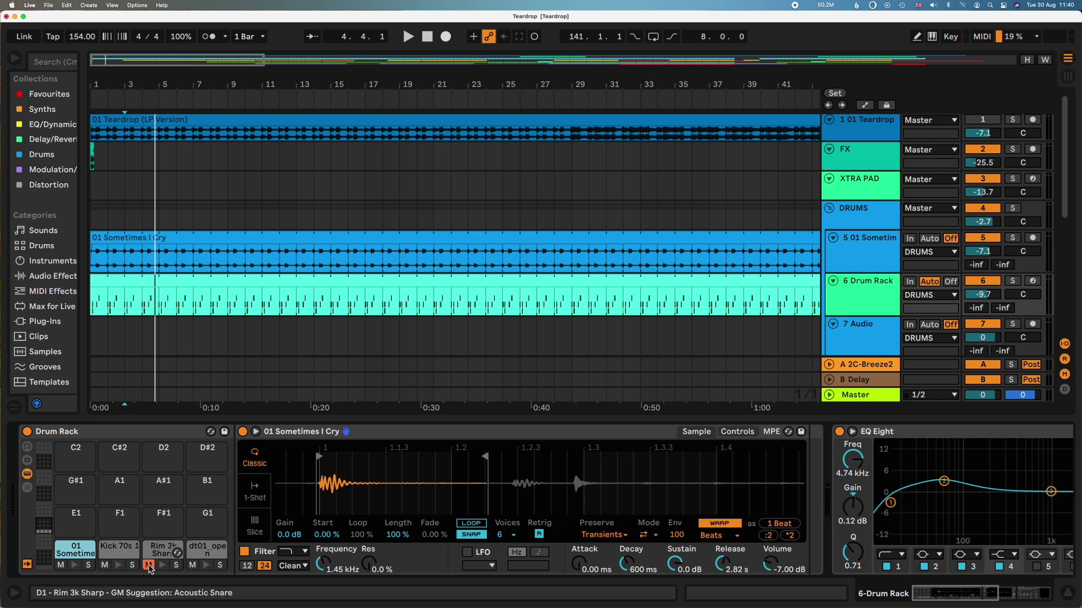
key(space)
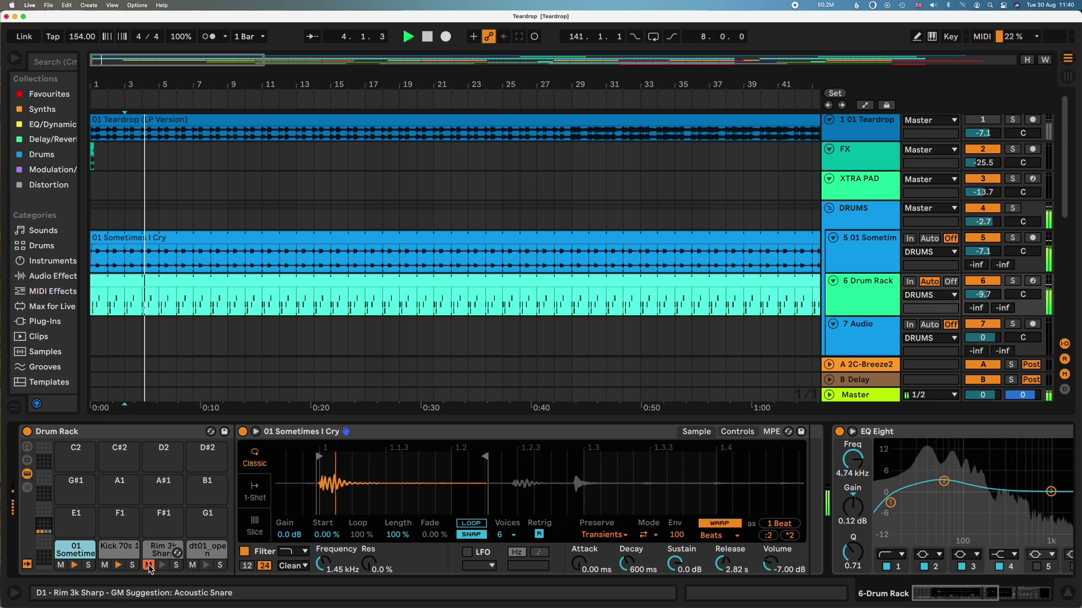
click(1013, 119)
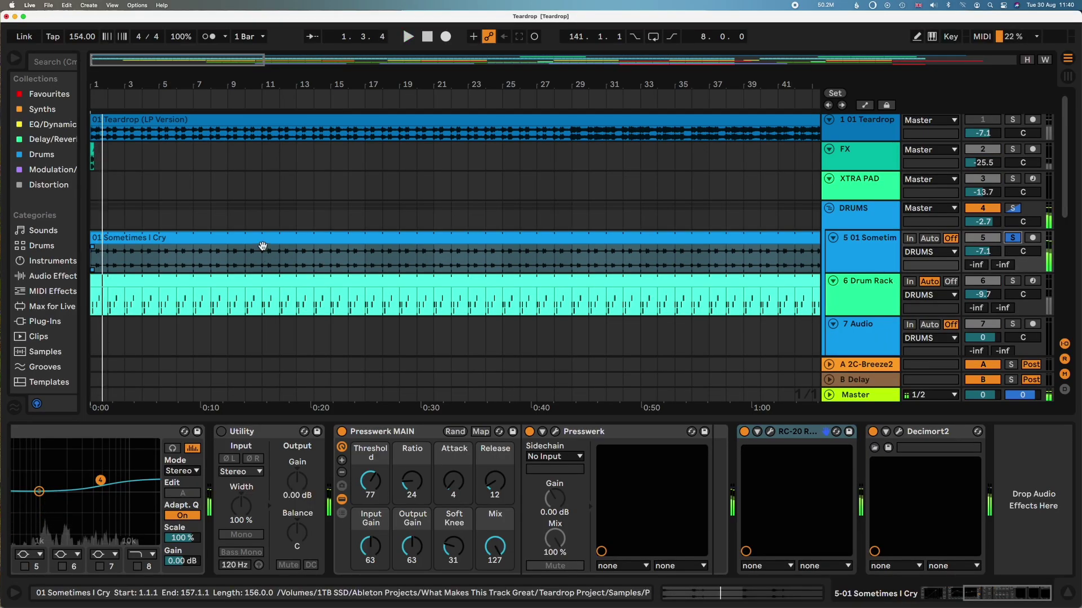
Open the 01 Sometimes I Cry clip to check its sample pitch and compare it with the soloed Teardrop reference track
double_click(265, 244)
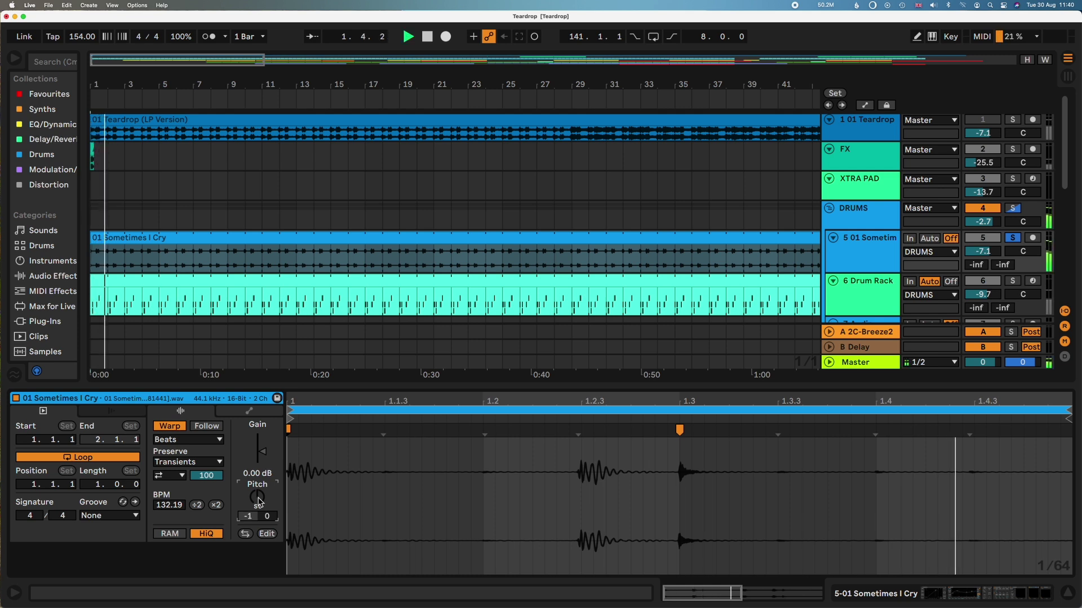
click(1012, 120)
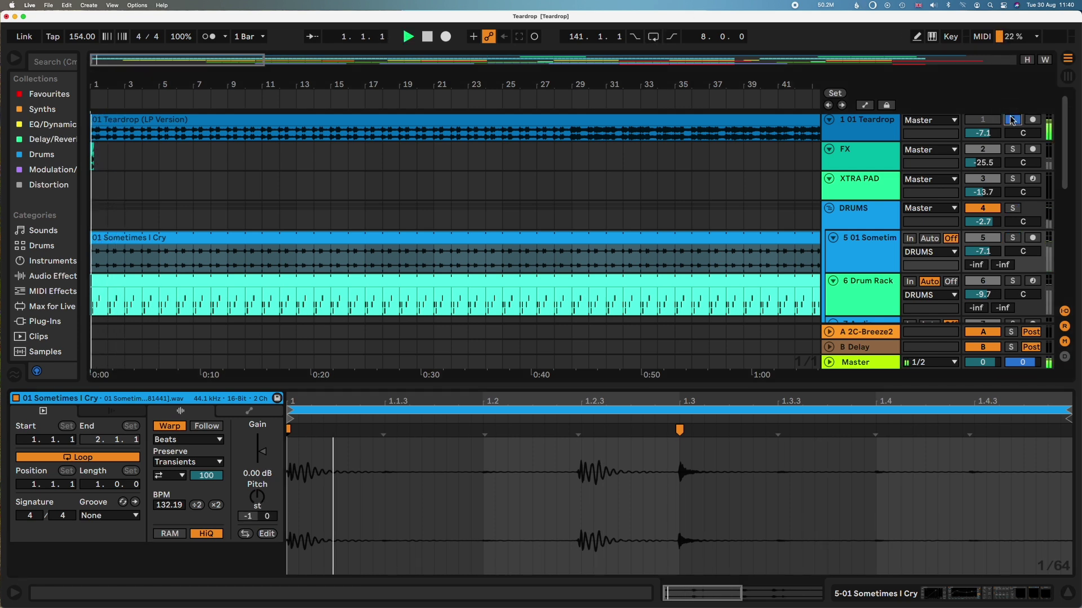
click(148, 137)
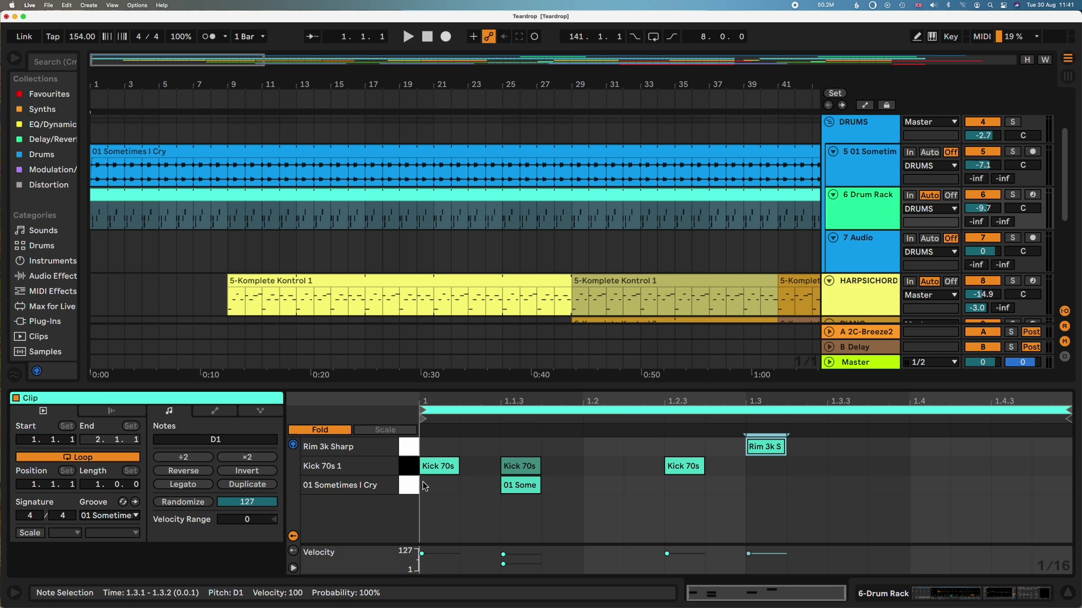
Select all Kick 70s 1 notes in the Drum Rack clip and play the arrangement
click(409, 471)
key(space)
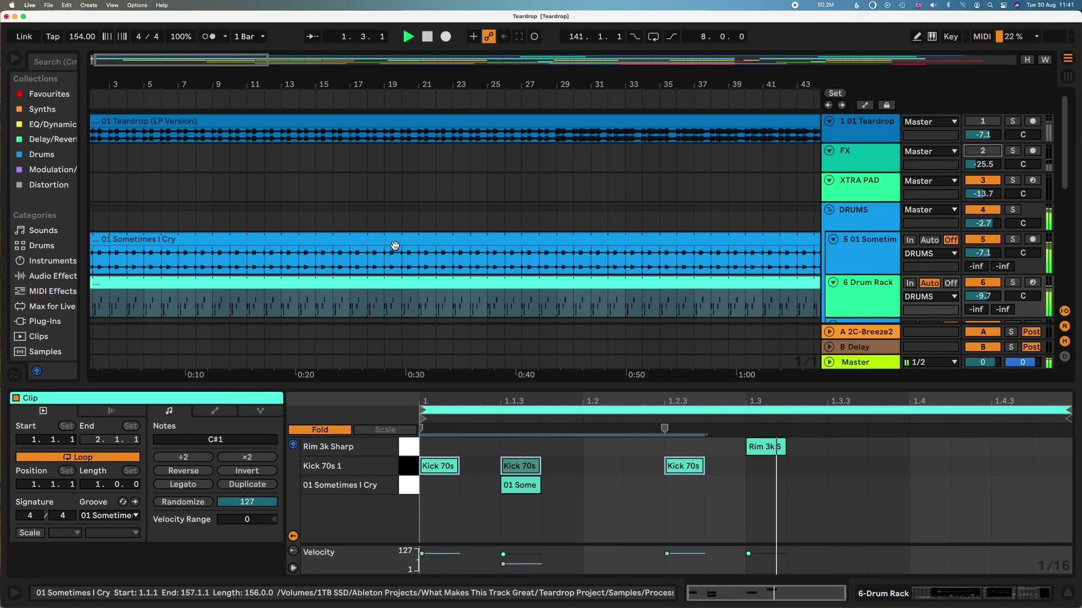
scroll(389, 250, down, 5)
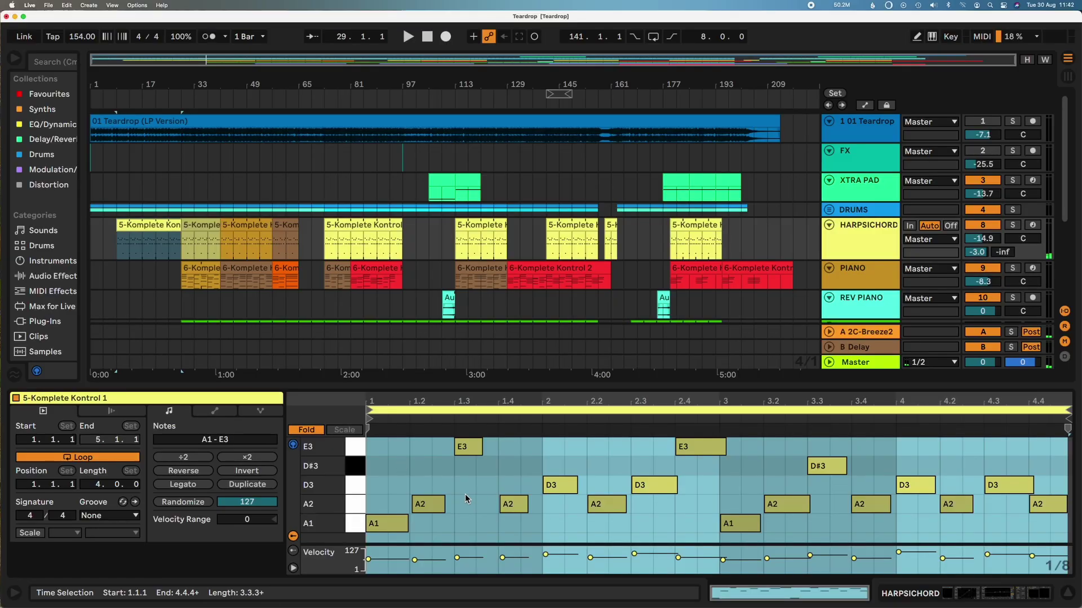
Show the arrangement's automation lanes and select the opening A1 and A2 notes in the first HARPSICHORD clip
click(385, 523)
click(844, 234)
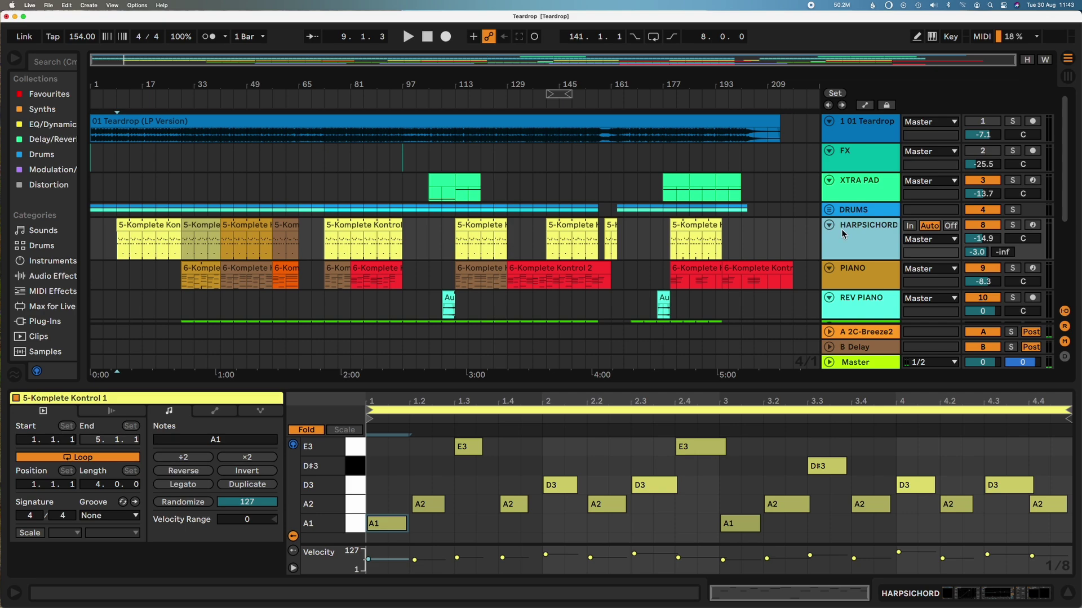
key(a)
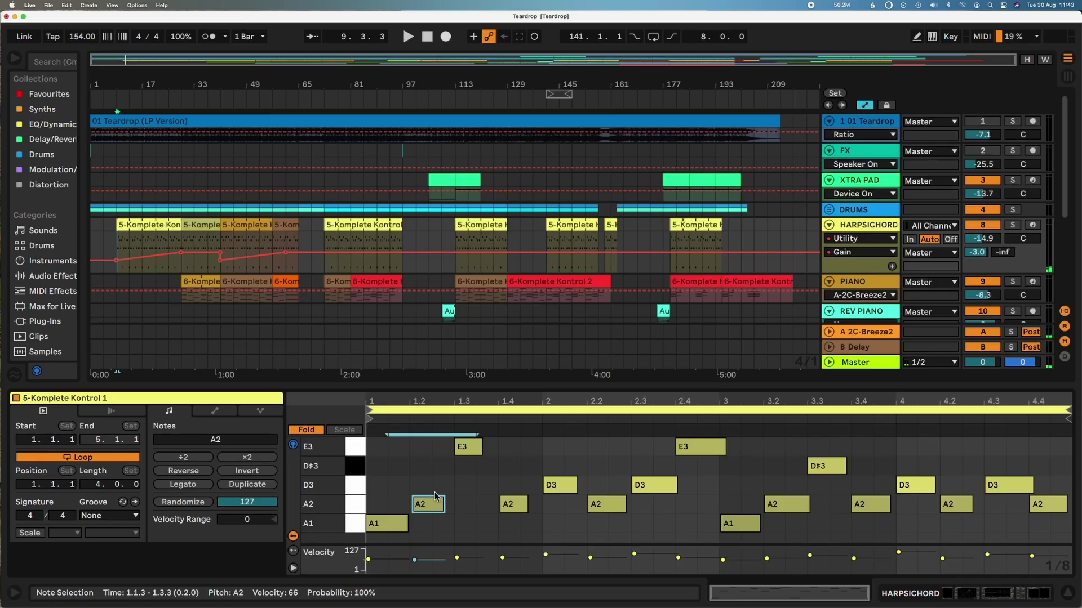
click(428, 504)
Open the HARPSICHORD clip starting at bar 29 and examine the neighbouring clips and gain automation around bar 41
click(195, 226)
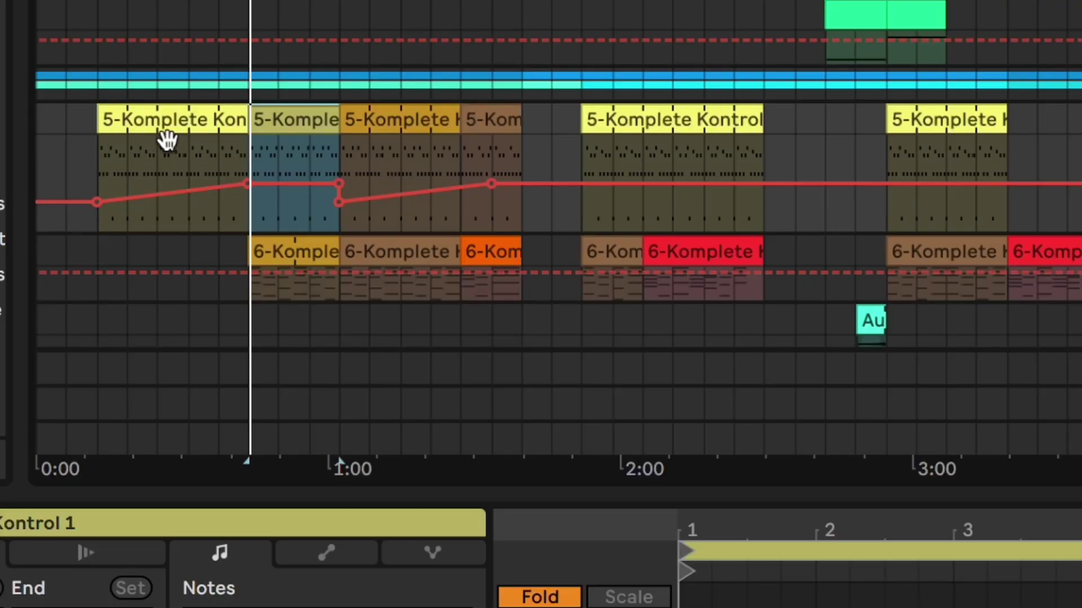
scroll(236, 154, down, 3)
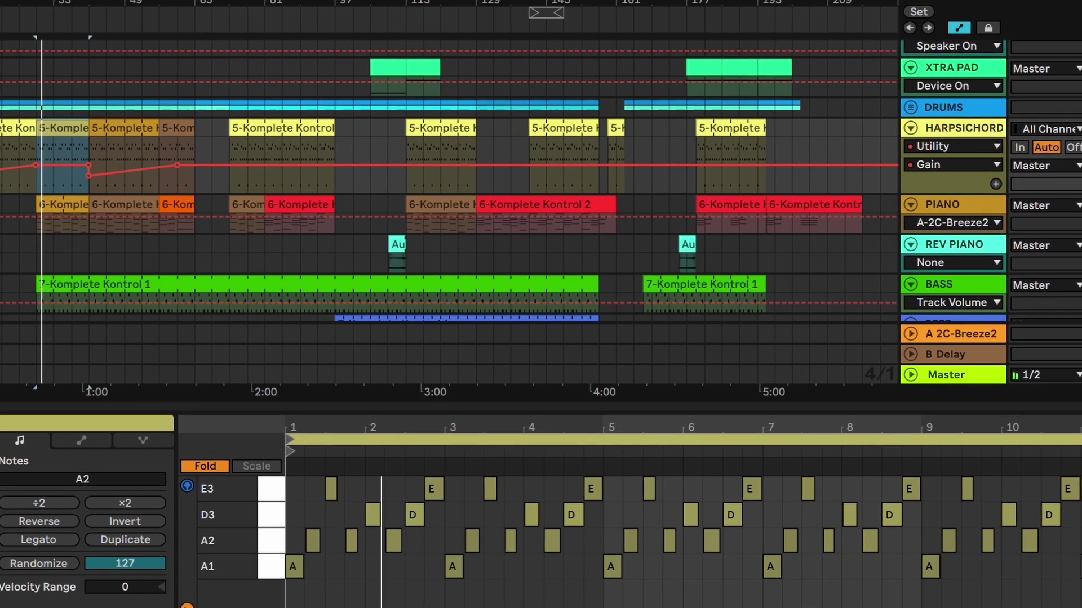
scroll(79, 131, up, 3)
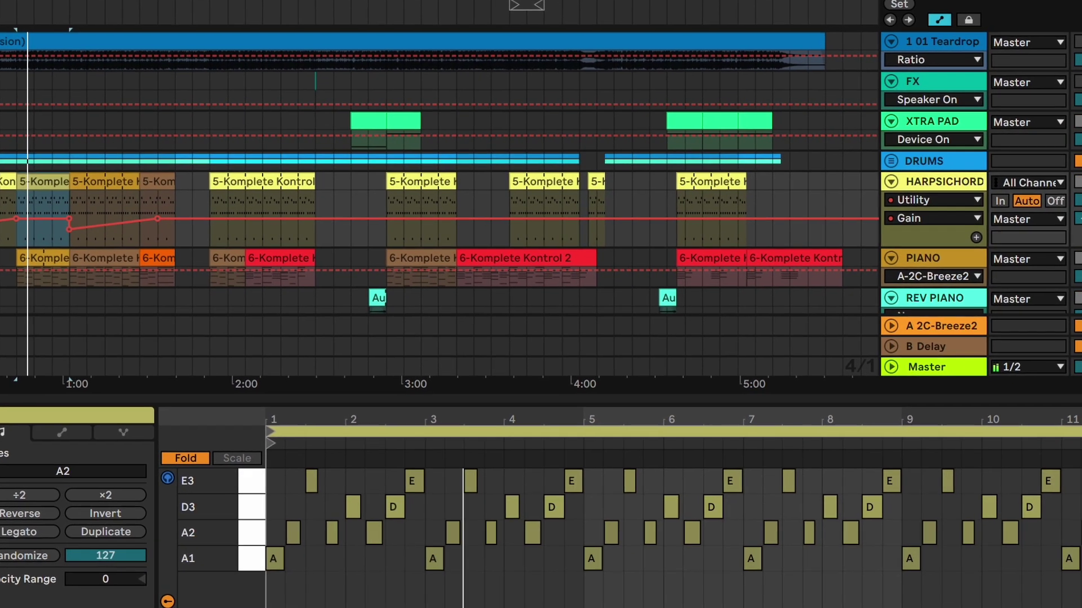
scroll(539, 361, down, 2)
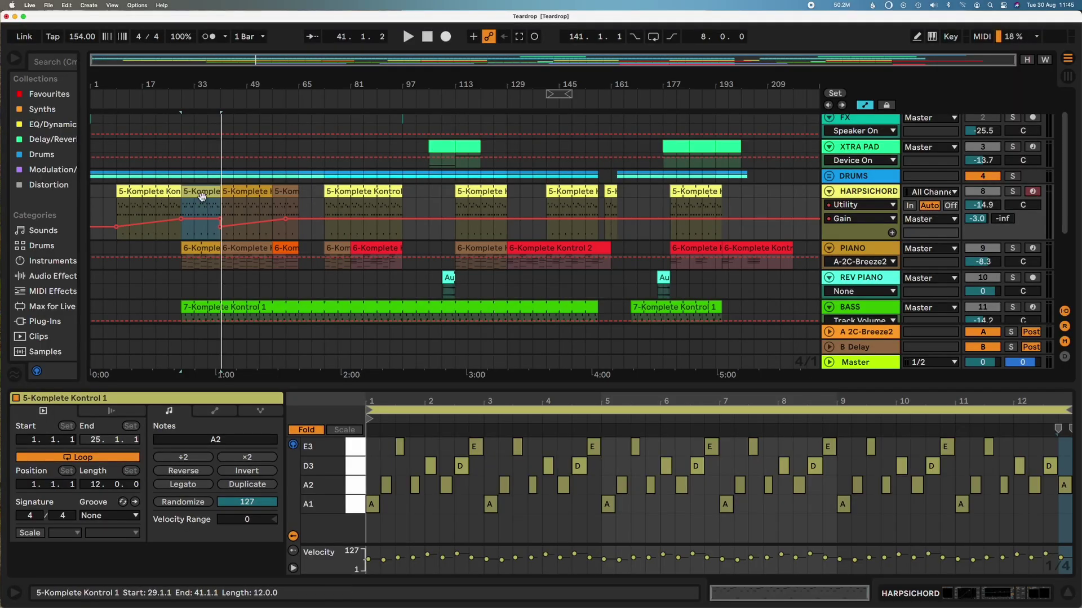
drag(214, 89, 269, 167)
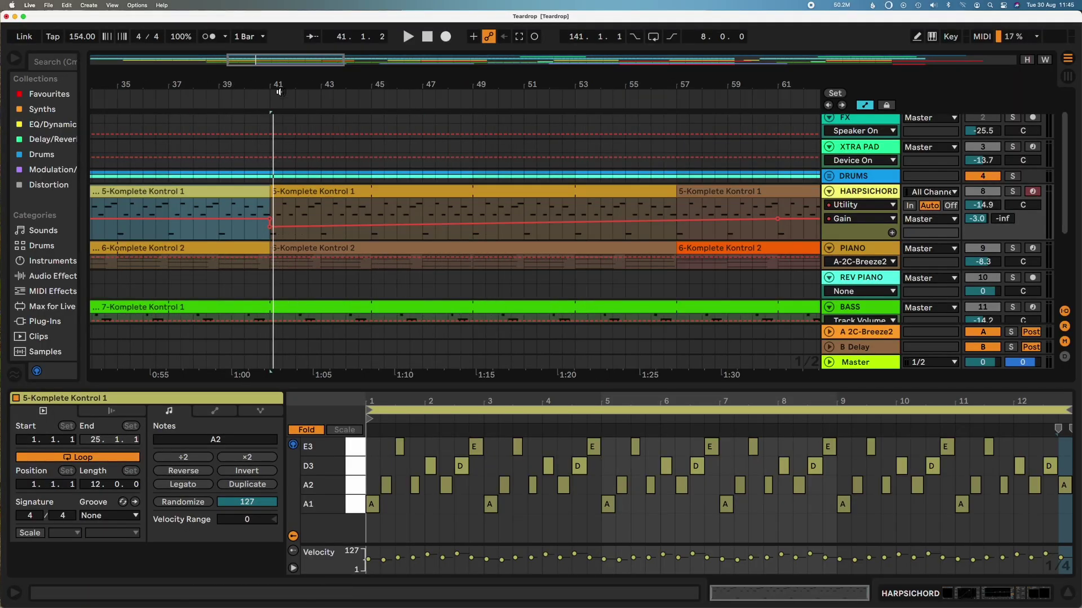
drag(284, 86, 404, 26)
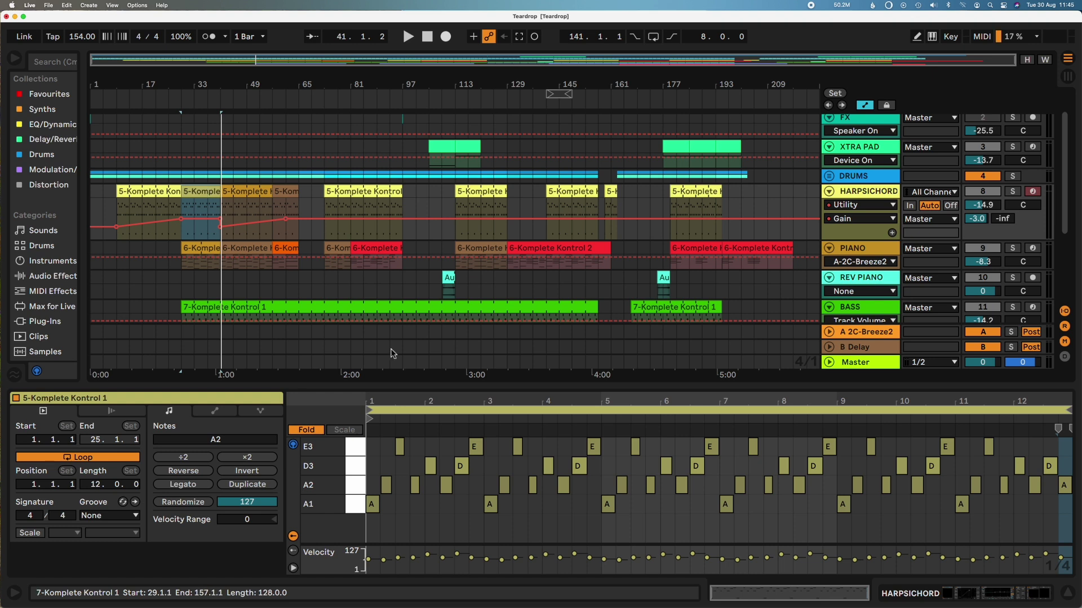
Select the two A2 notes around bar 2 in the HARPSICHORD clip starting at bar 29, and pick the clip at bar 41
drag(426, 506, 419, 493)
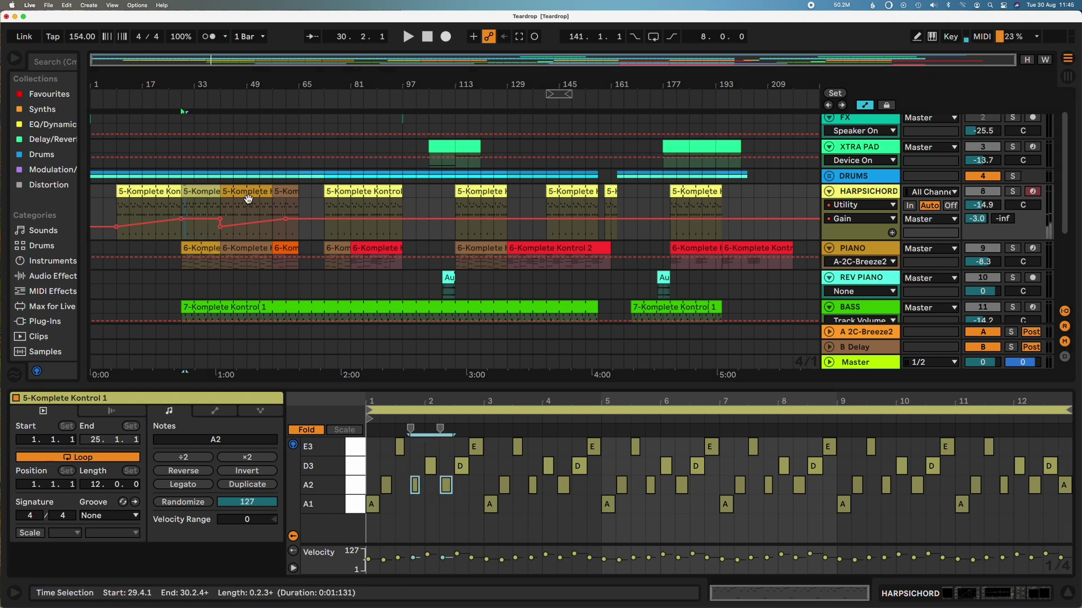
click(248, 198)
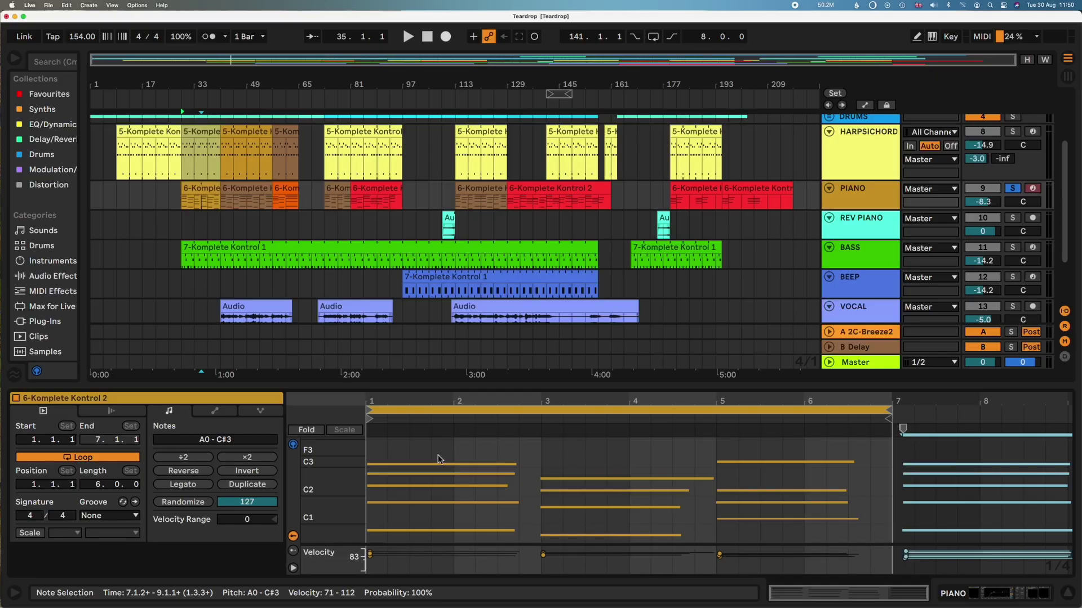
Select the three opening chords of the first PIANO clip one after another in the note editor
click(437, 455)
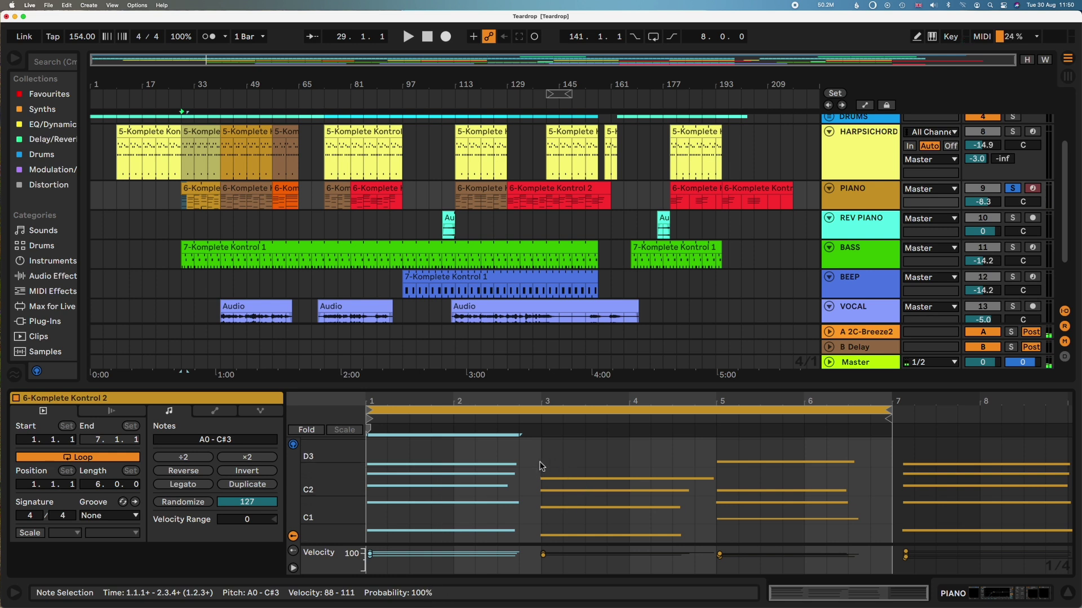
drag(539, 465, 652, 604)
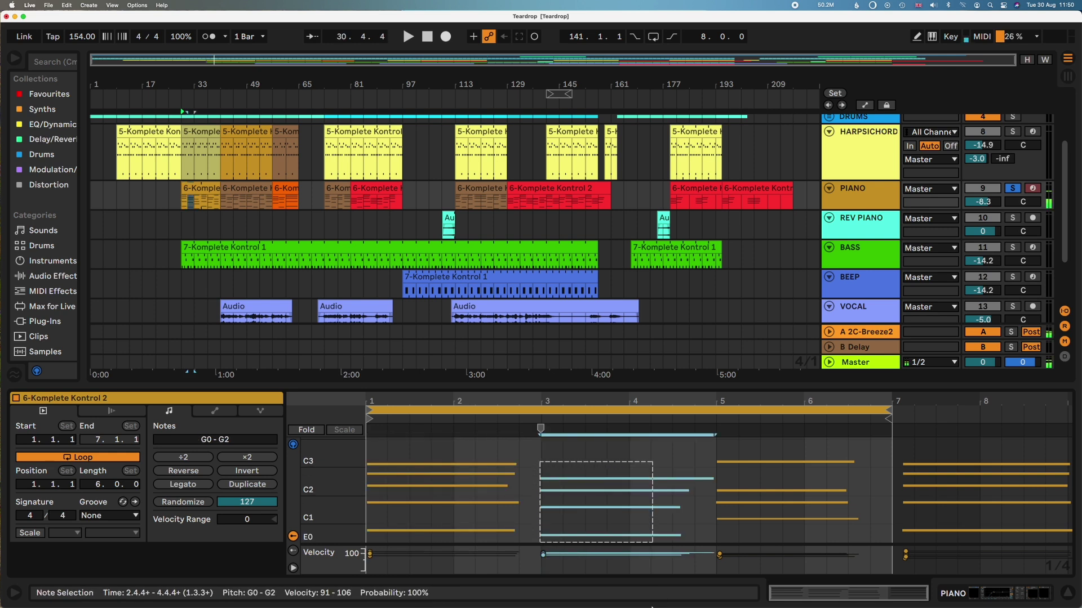
drag(738, 455, 765, 600)
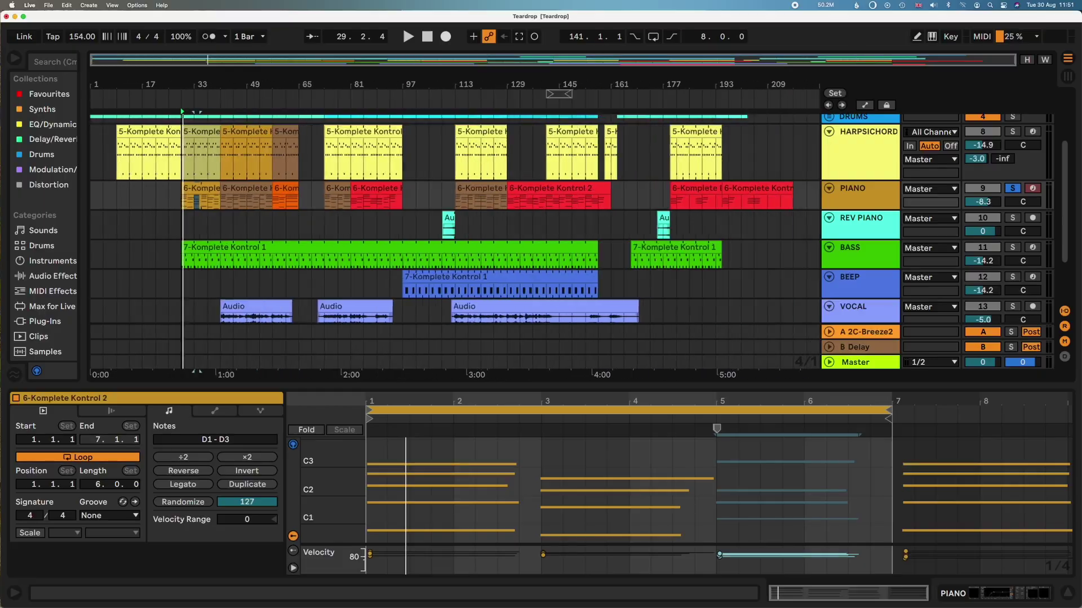
Select the PIANO clips starting at bars 29 and 41 in turn and play the arrangement from bar 41
scroll(182, 112, up, 5)
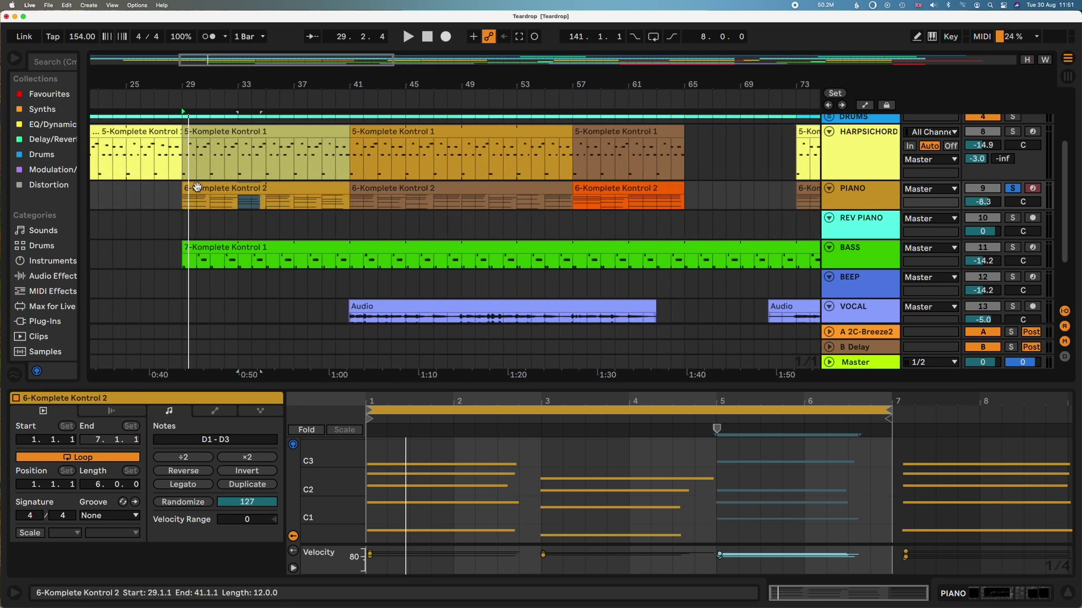
click(89, 352)
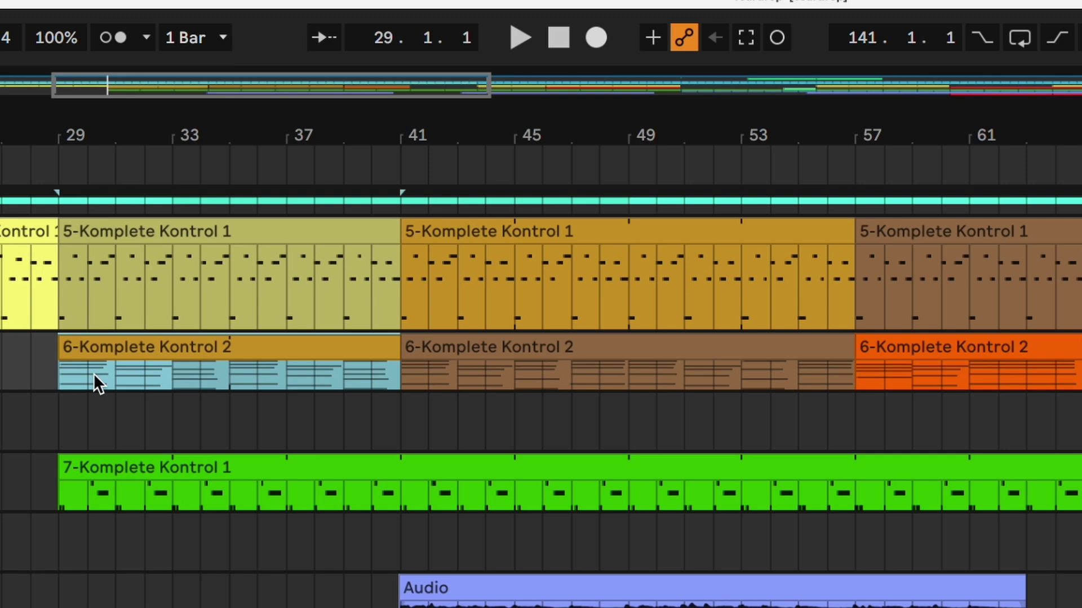
click(455, 351)
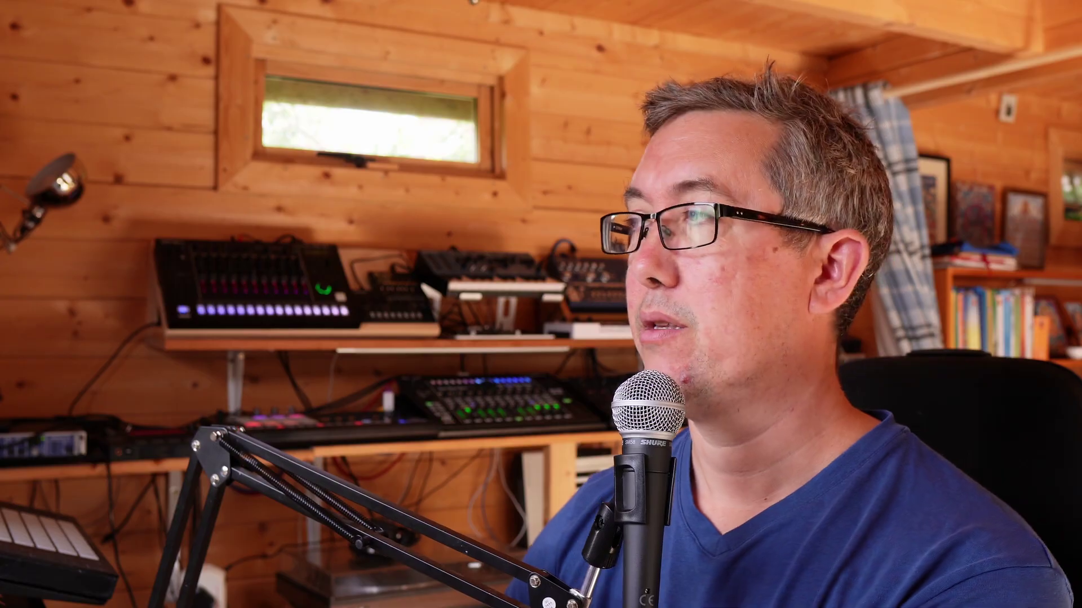
key(space)
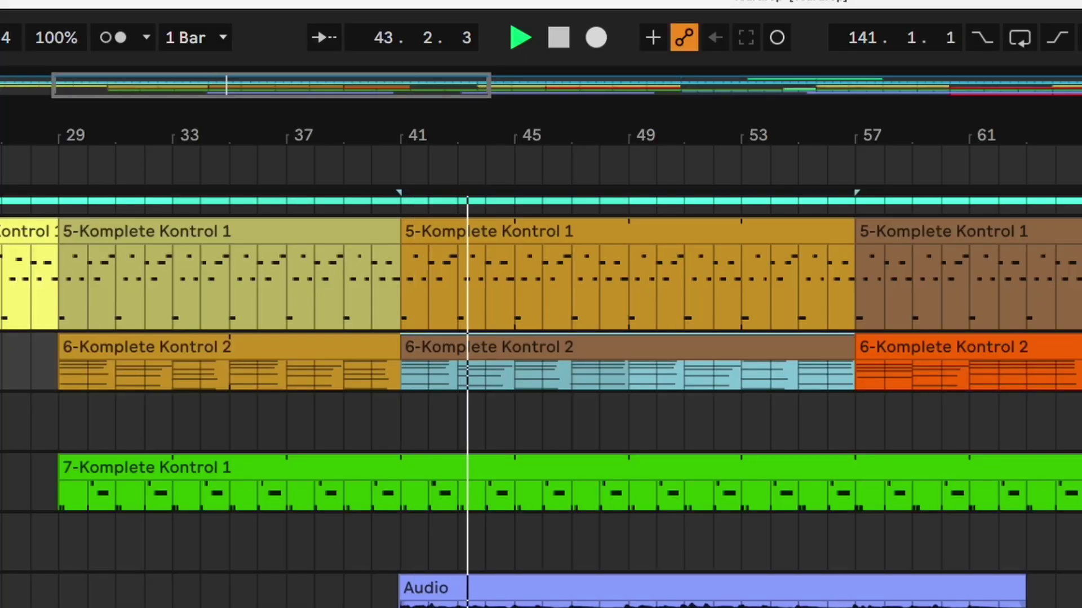
key(space)
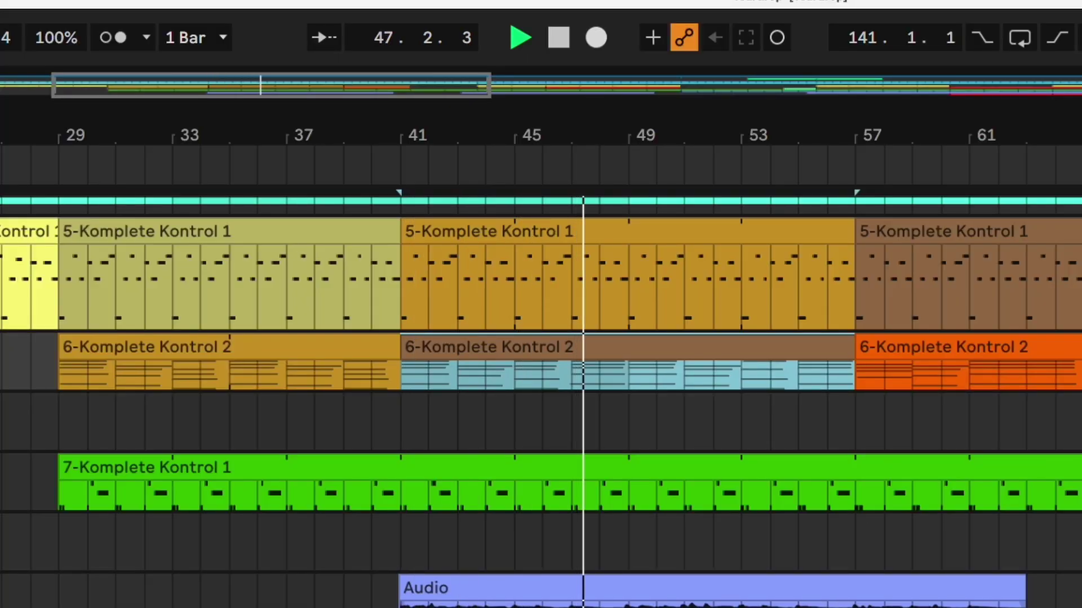
key(space)
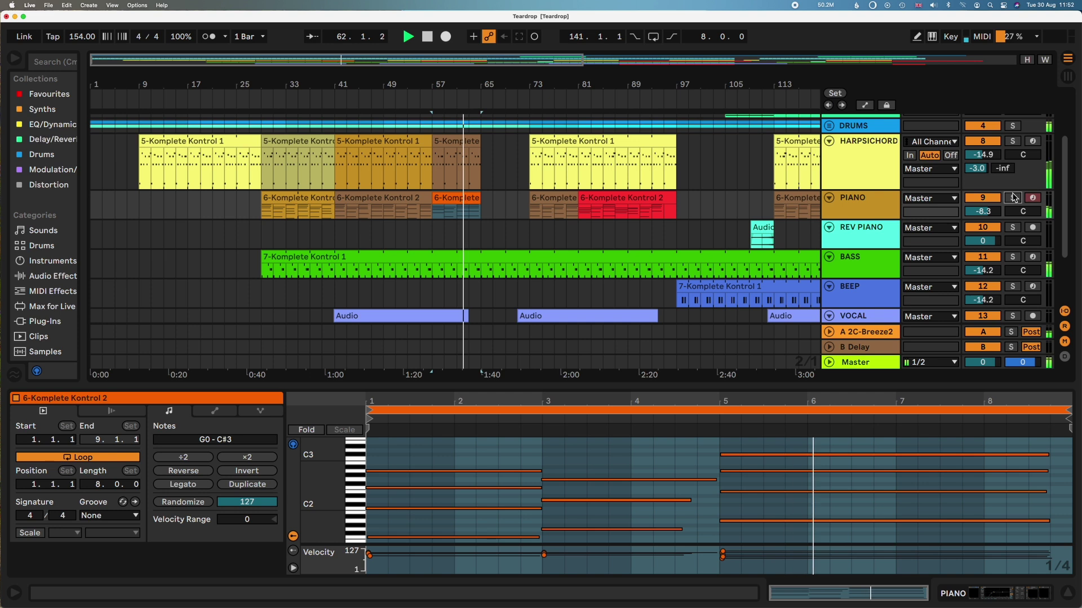
Stop playback, select the opening chord of the PIANO clip at bar 57, and pick the red PIANO clip at bar 81
key(space)
click(422, 437)
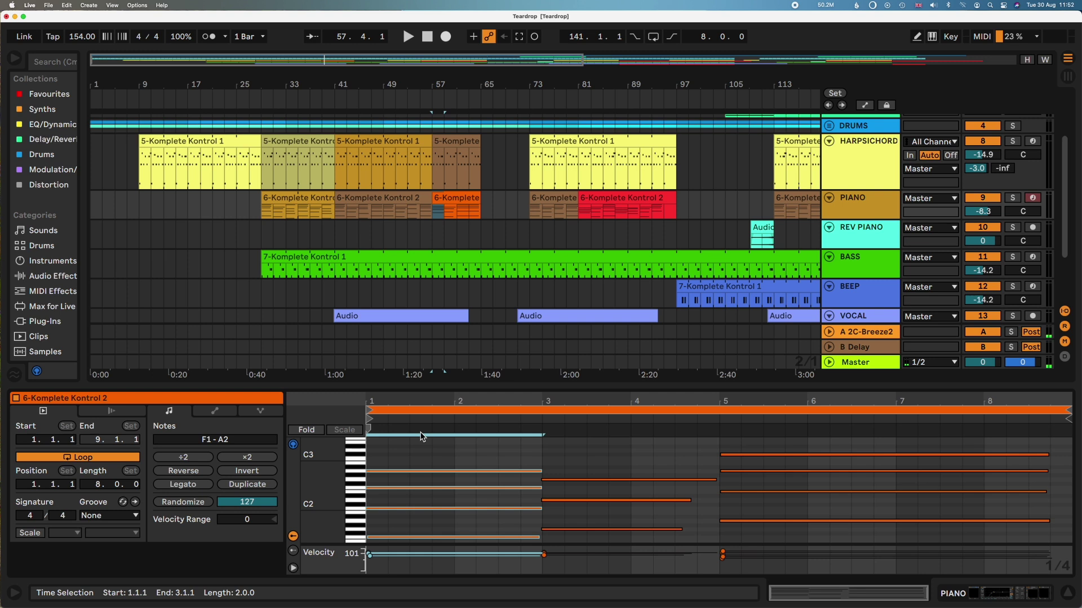
click(620, 214)
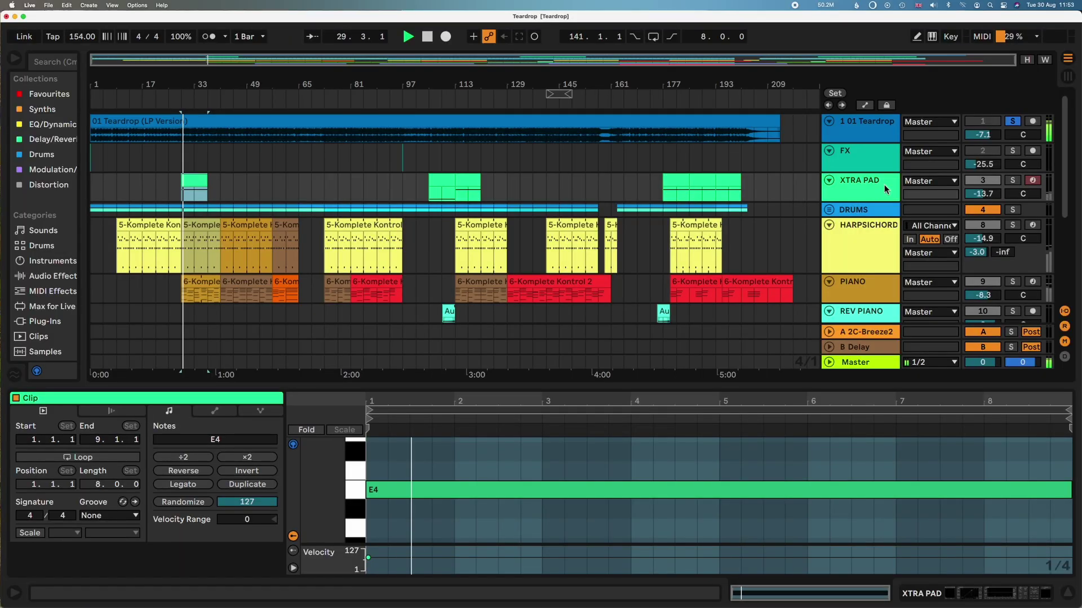
Audition the XTRA PAD track soloed and within the full mix during playback
click(1008, 181)
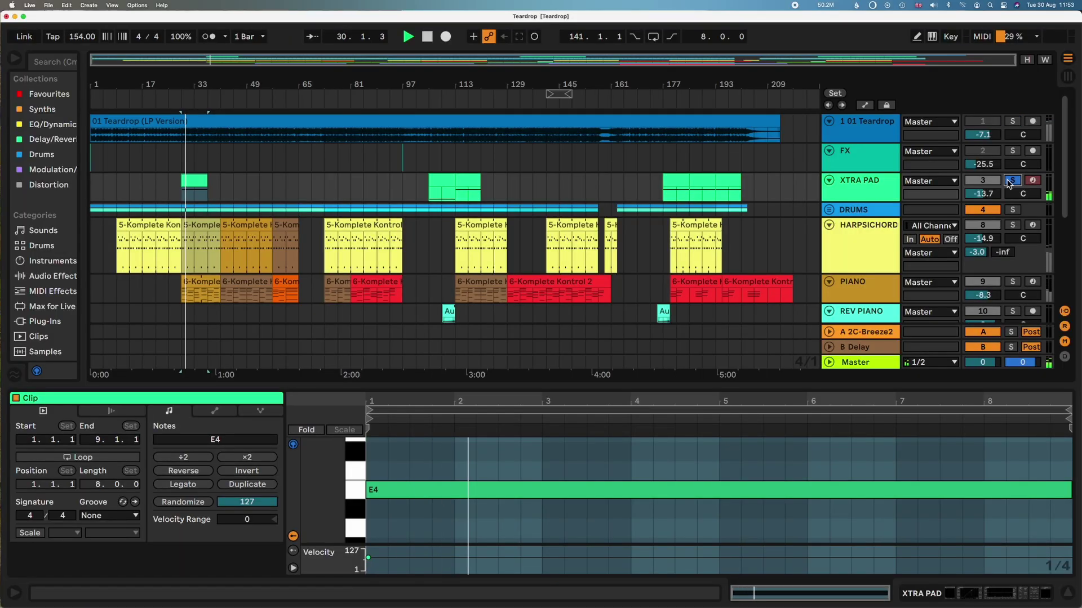
click(1012, 152)
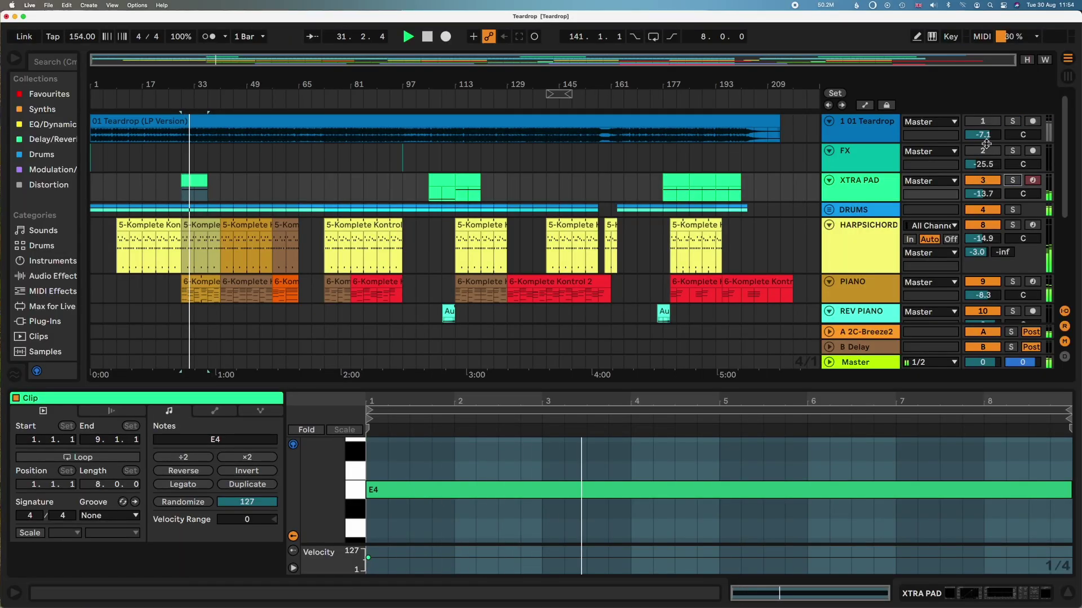
Lengthen the first XTRA PAD clip to end at bar 45 and extend its E4 note to bar 41
click(194, 180)
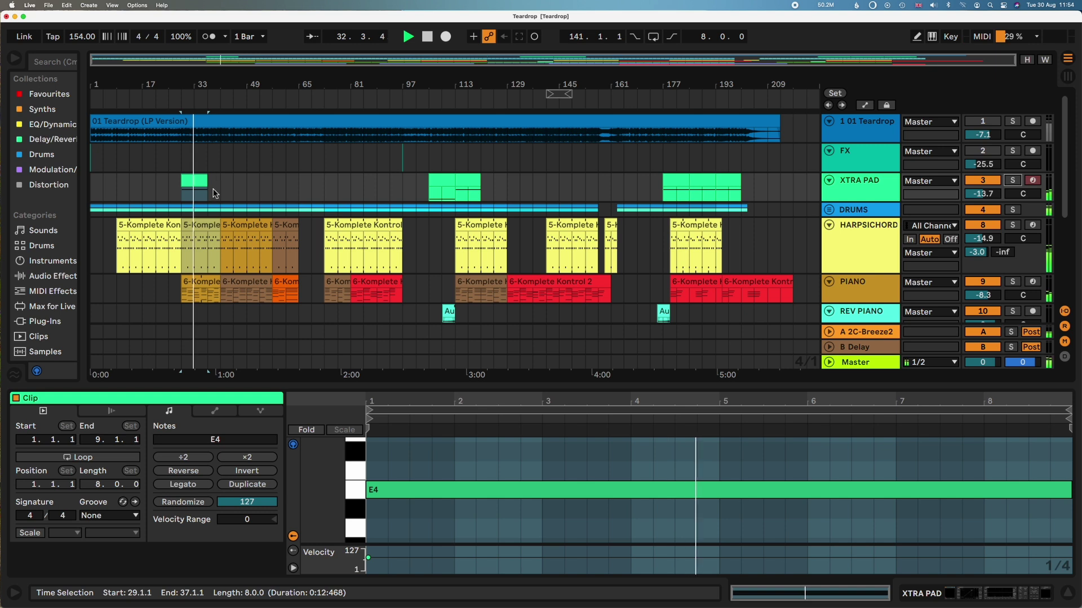
scroll(213, 188, down, 3)
scroll(213, 188, up, 3)
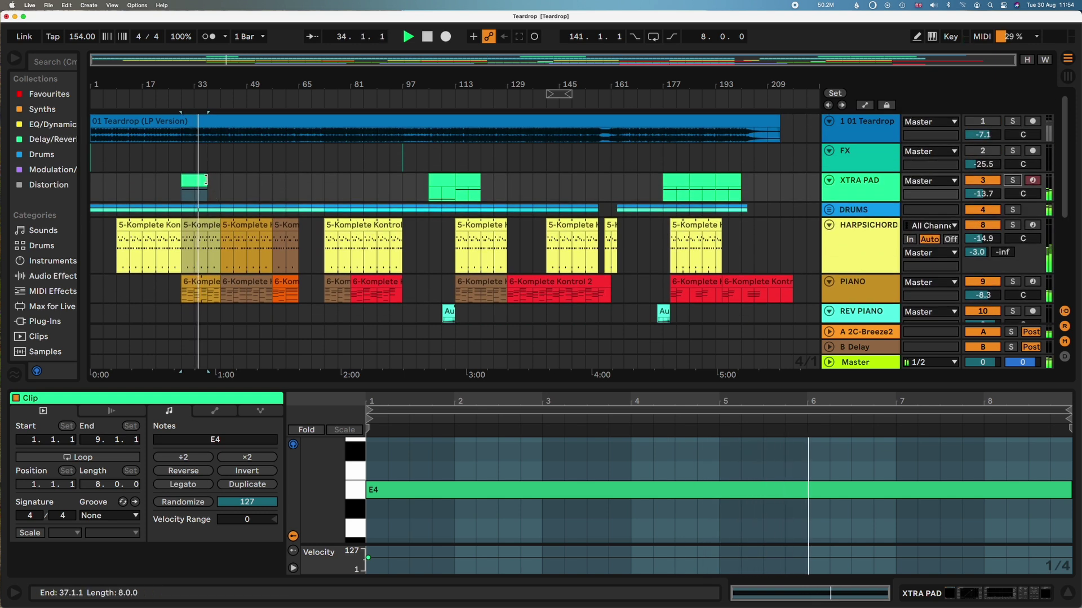
drag(206, 181, 234, 180)
drag(726, 501, 901, 516)
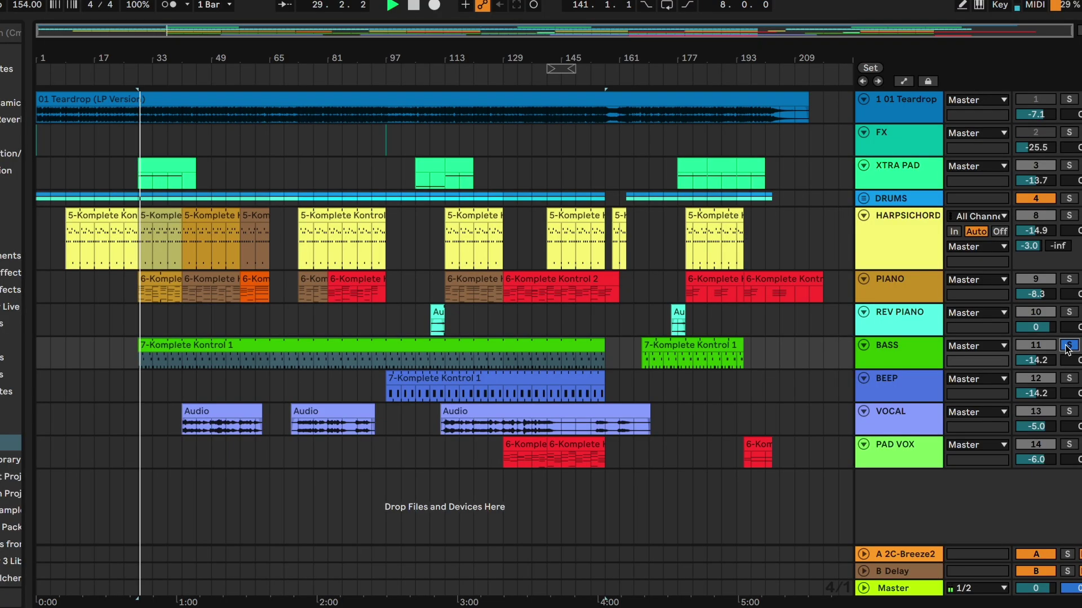
Open the Komplete Kontrol instrument on the BASS track, examine its Diva preset 3EE_Subs, and close the plug-in window
double_click(178, 346)
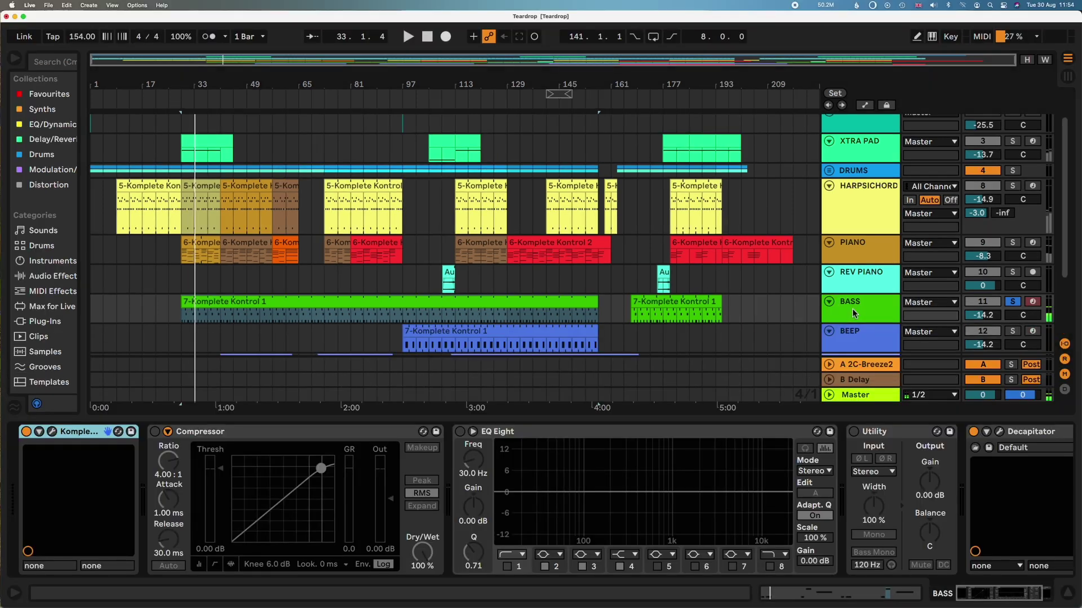
click(51, 432)
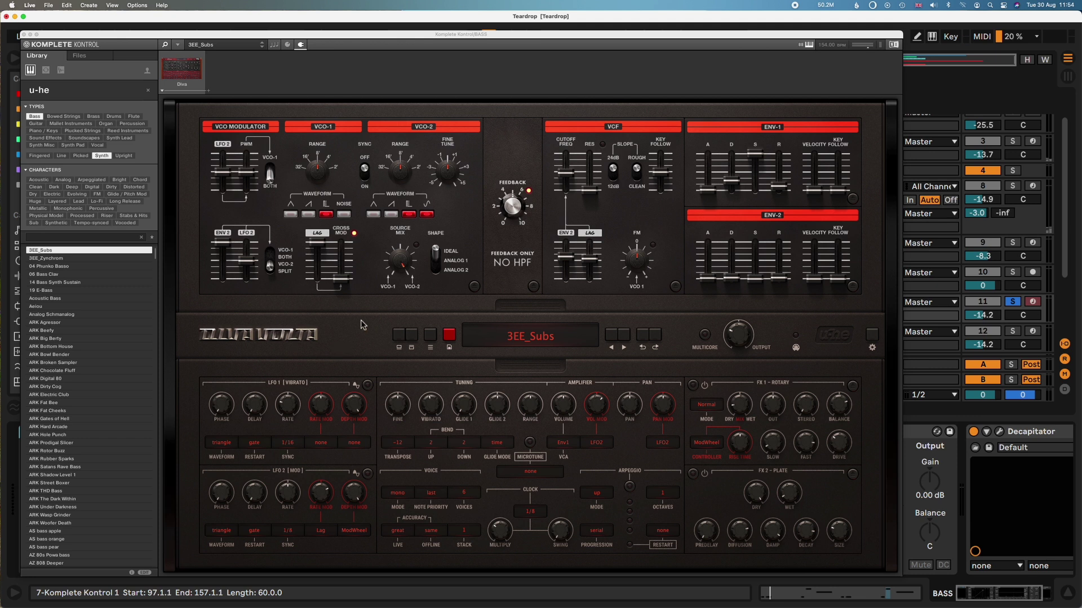
click(514, 84)
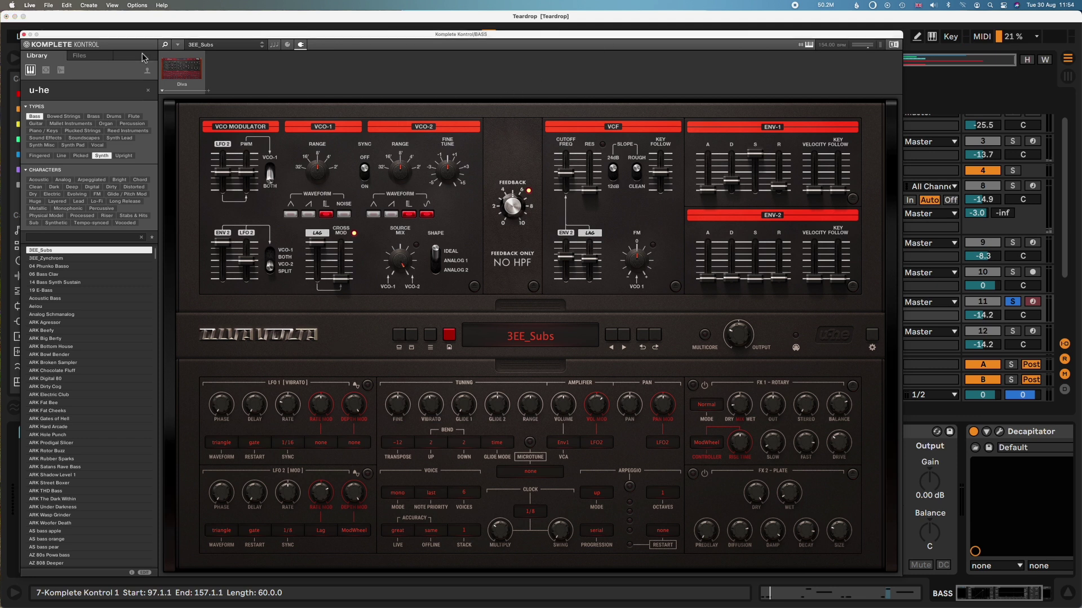
click(23, 35)
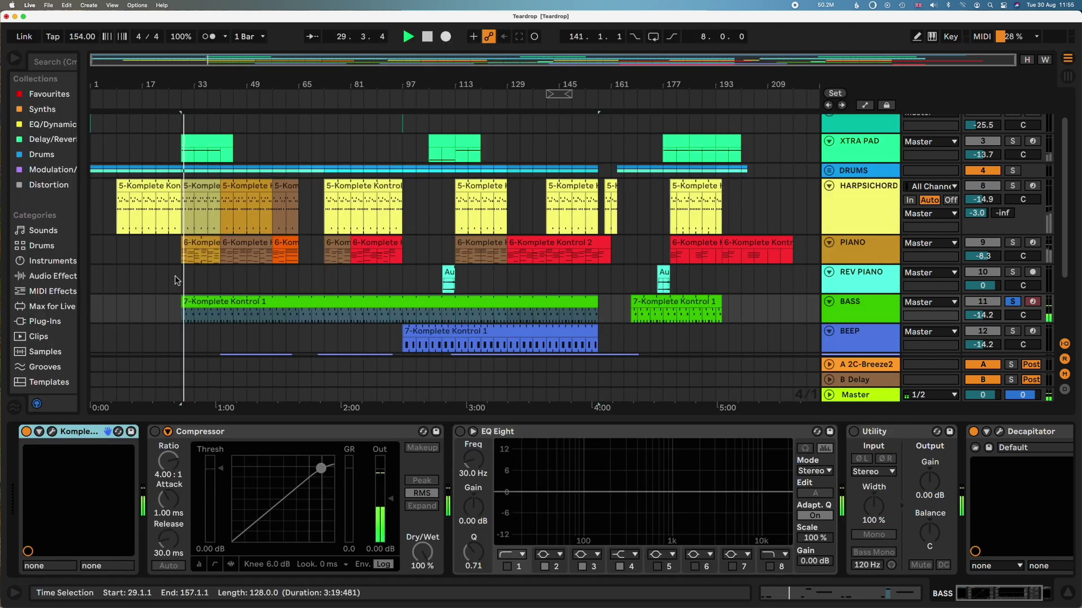
Solo the 01 Teardrop reference track and play it around bars 25 to 29 to compare the bass
scroll(192, 272, up, 3)
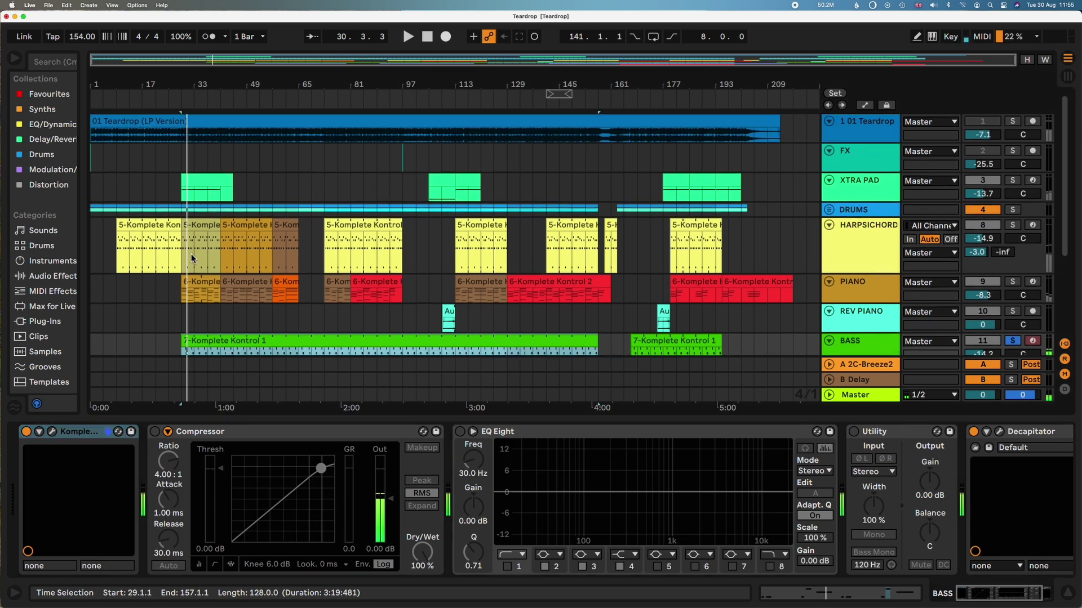
click(1012, 122)
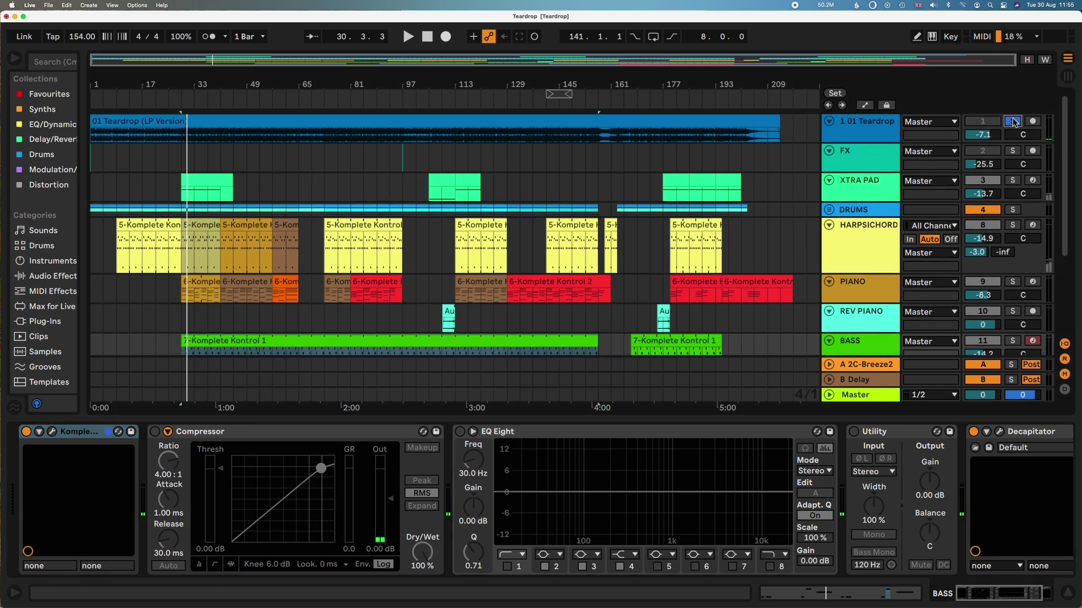
key(space)
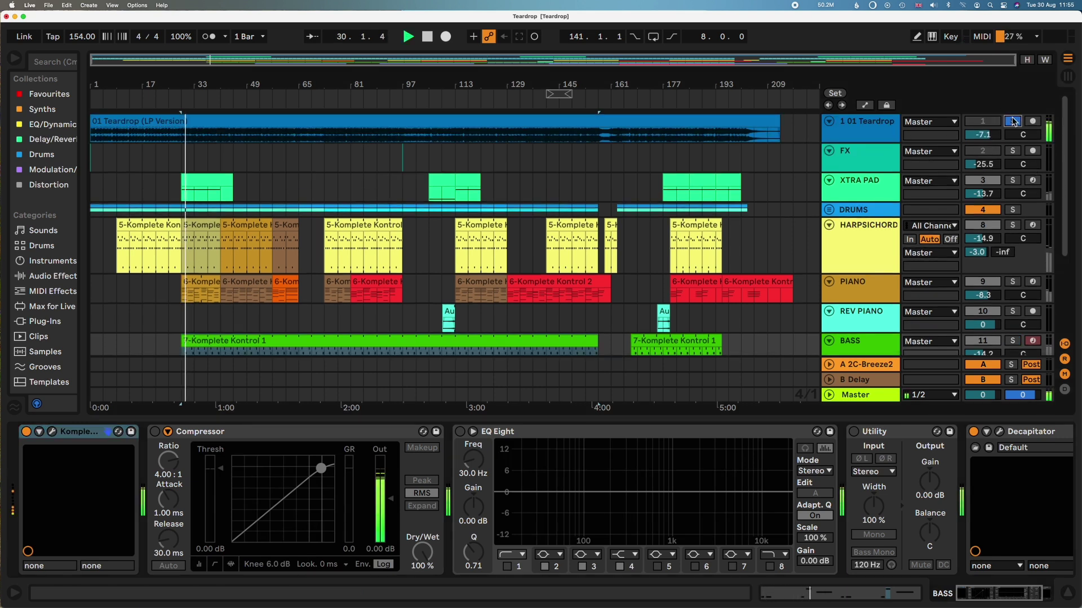
key(space)
click(169, 160)
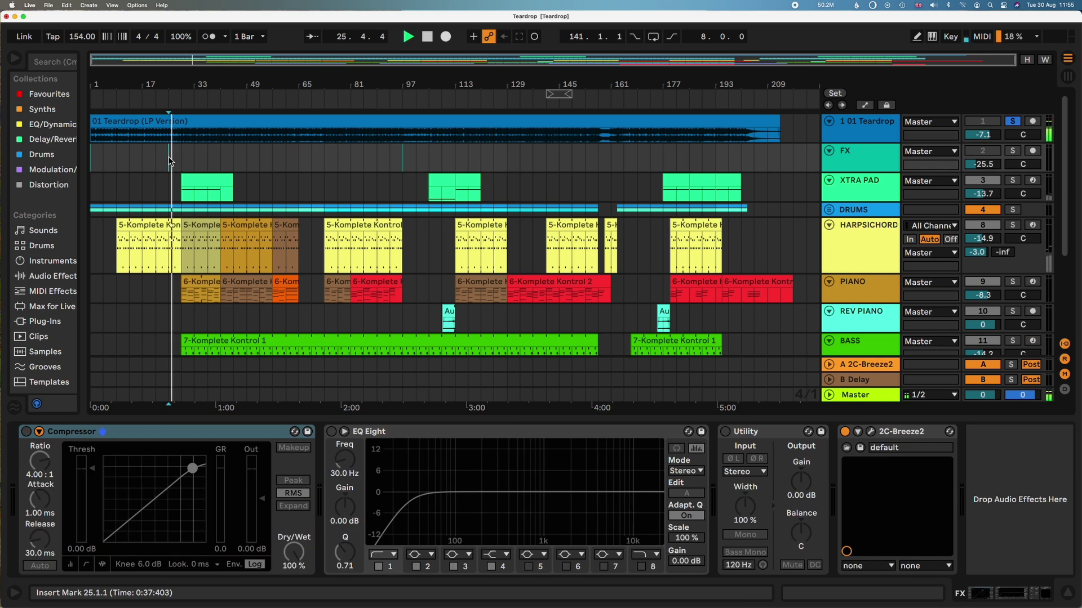
click(186, 163)
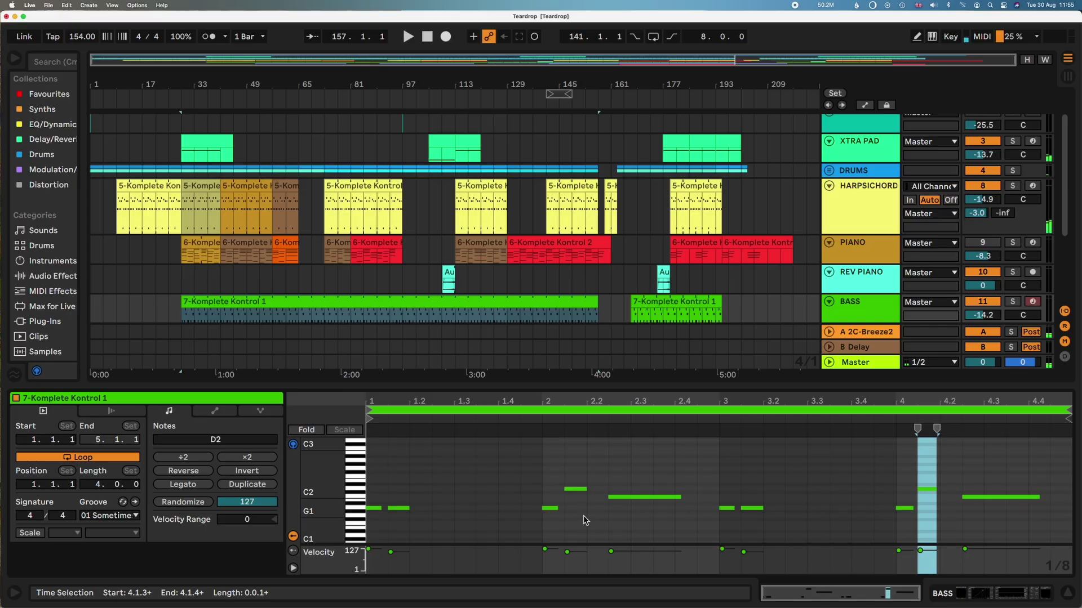
Examine the BASS clip's notes and audition the soloed BASS track with its Decapitator effect switched off and back on
mouse_move(583, 516)
mouse_down()
mouse_move(587, 465)
mouse_move(591, 505)
mouse_up()
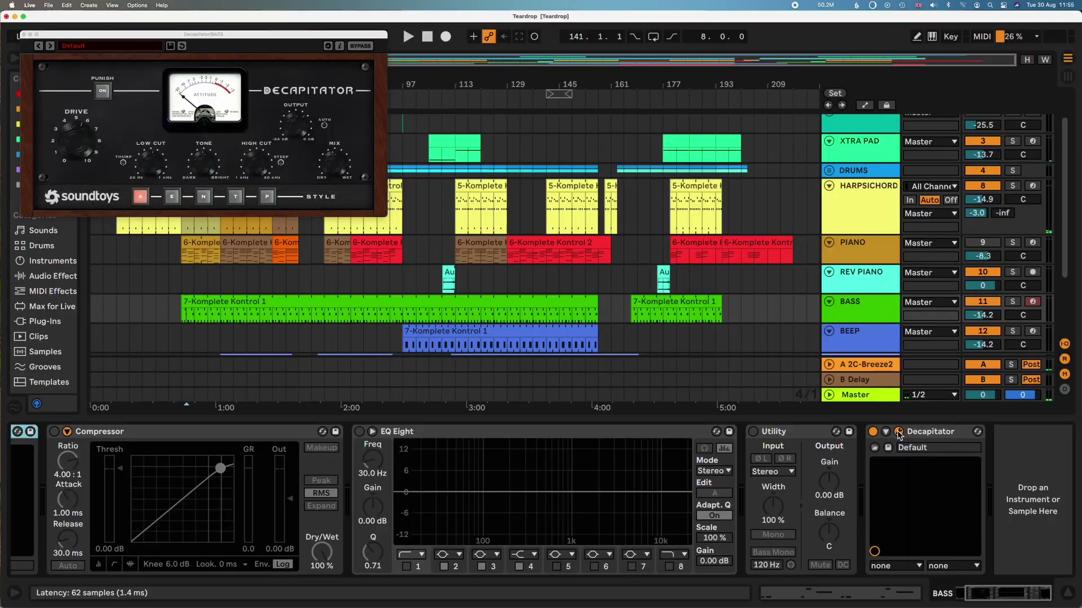
click(135, 225)
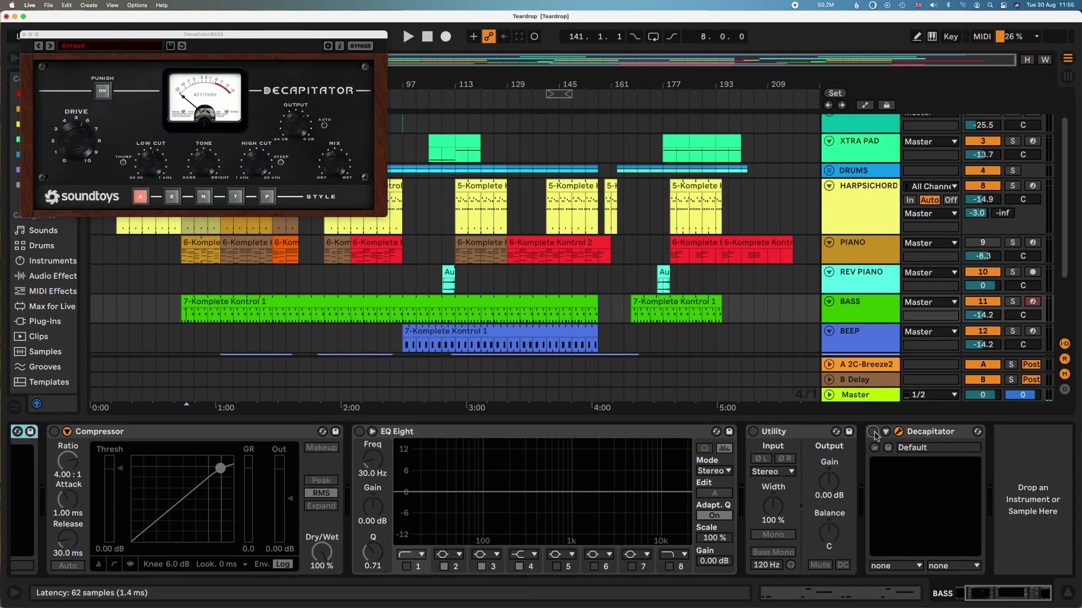
click(1012, 302)
key(space)
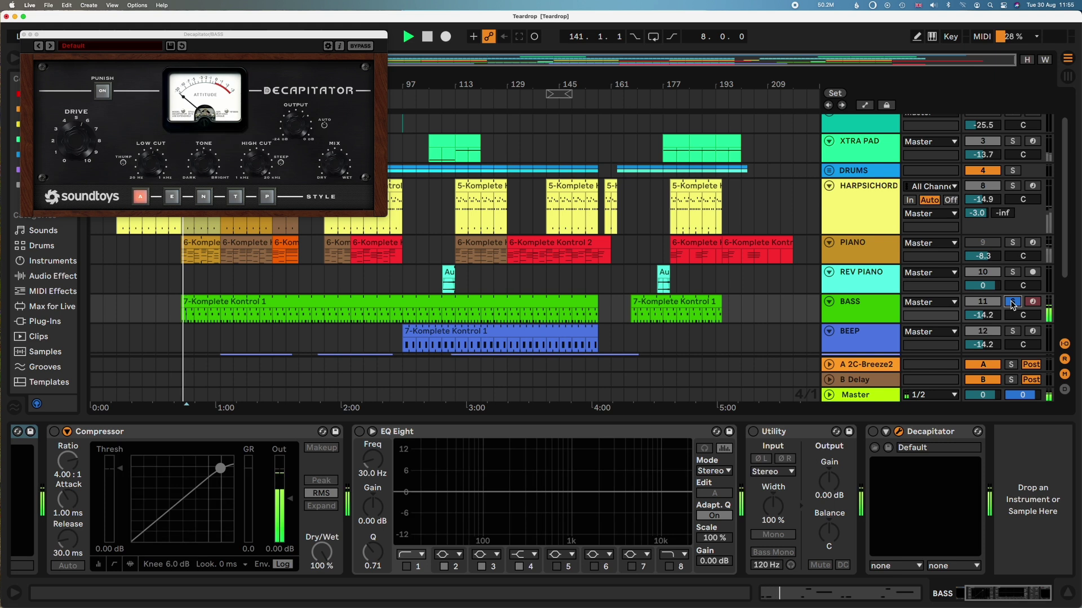
click(874, 432)
key(space)
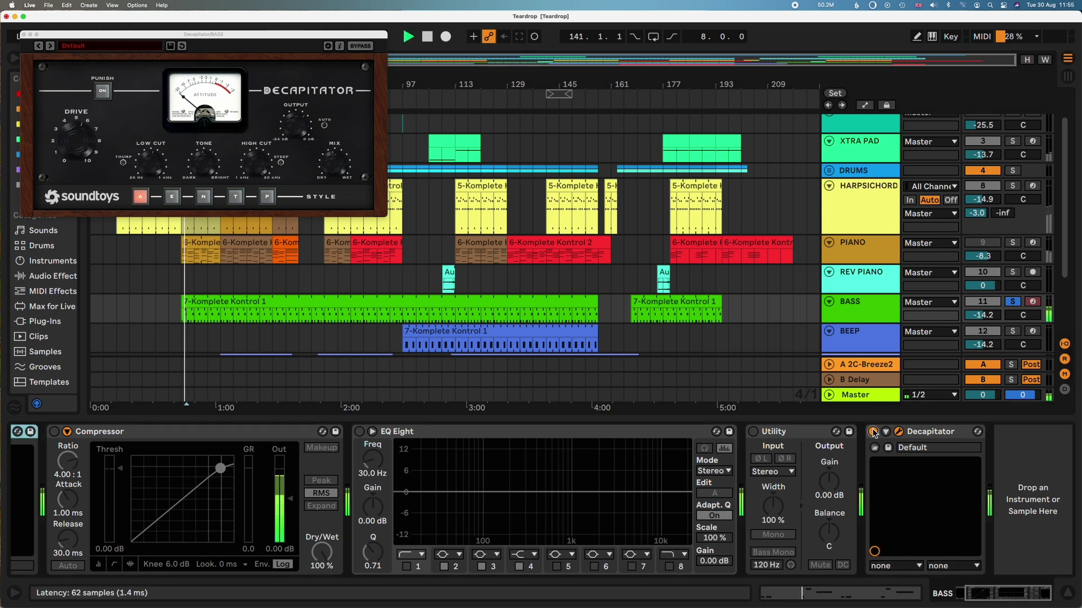
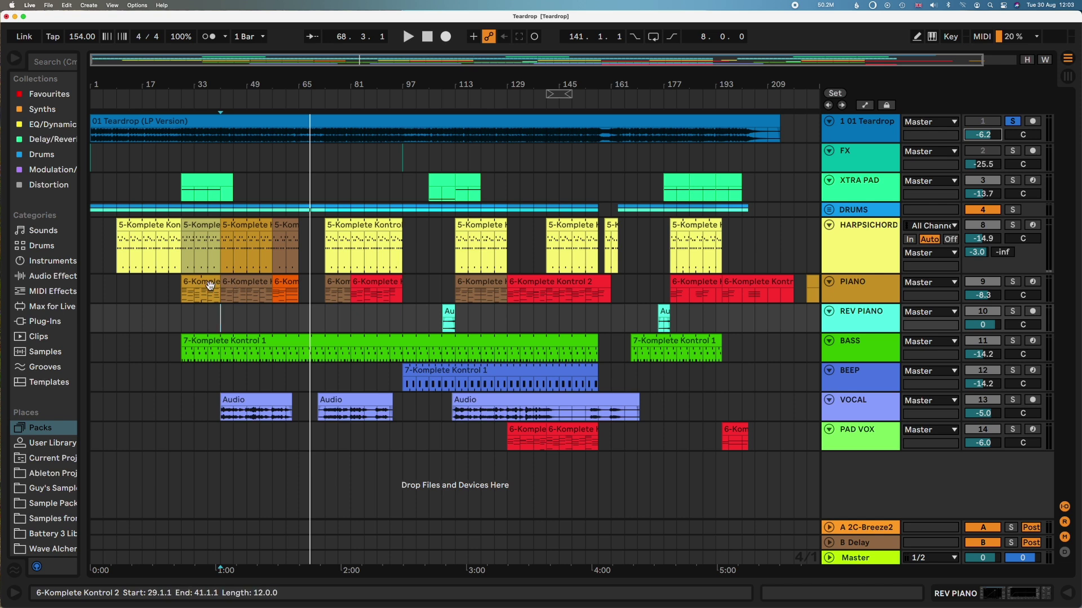
Set the arrangement's start position at bar 65 to audition the soloed Teardrop reference from the end of the orange PIANO clip
scroll(210, 286, up, 5)
click(224, 255)
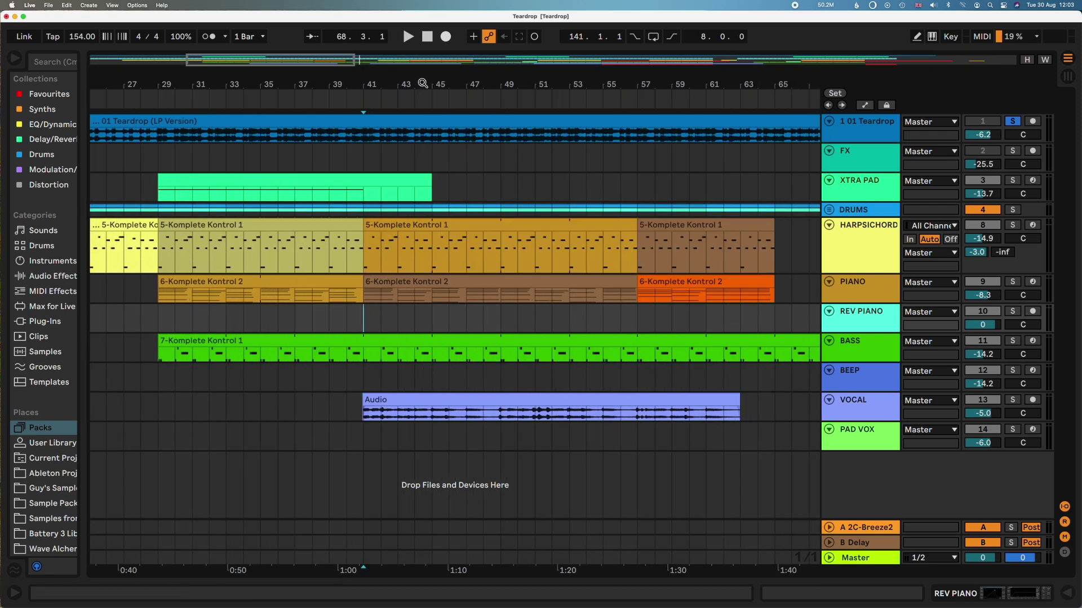
scroll(422, 83, down, 2)
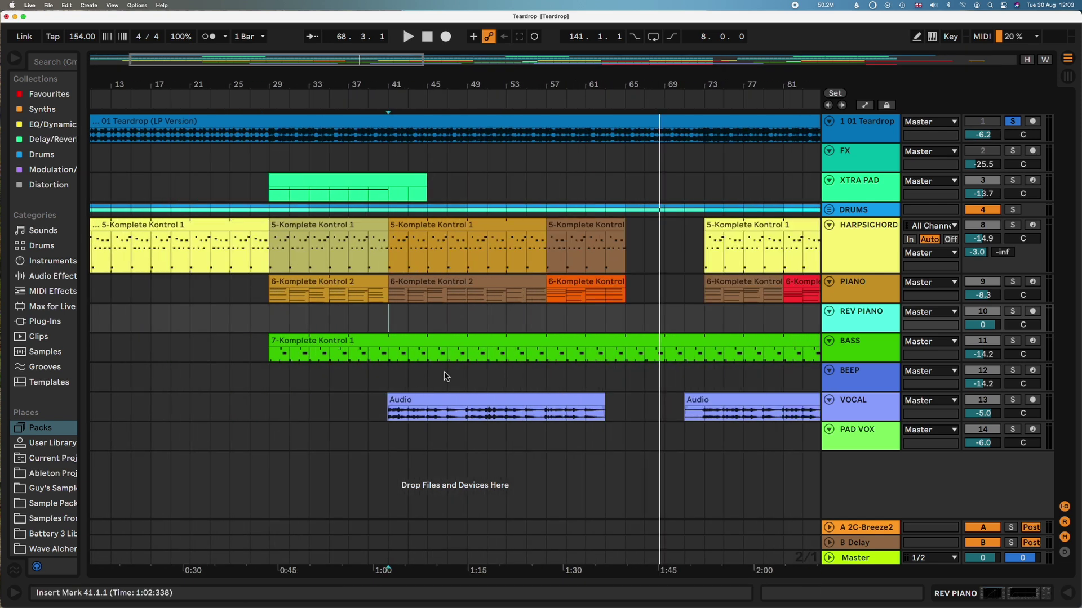
click(594, 284)
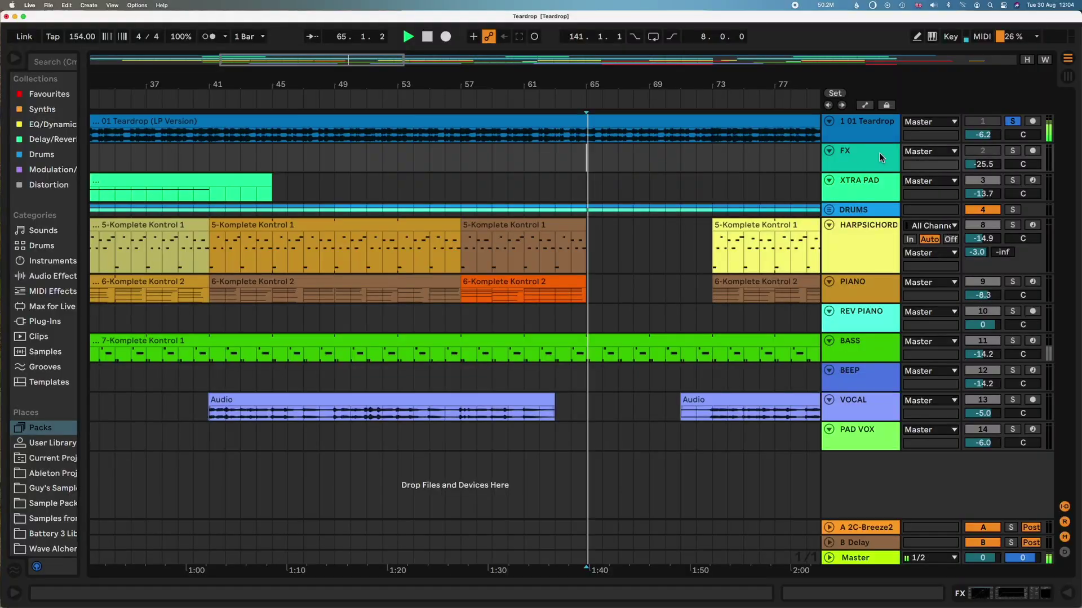
Compare the HARPSICHORD section from bar 73 with the original by toggling the Teardrop reference track's solo on and off
click(546, 164)
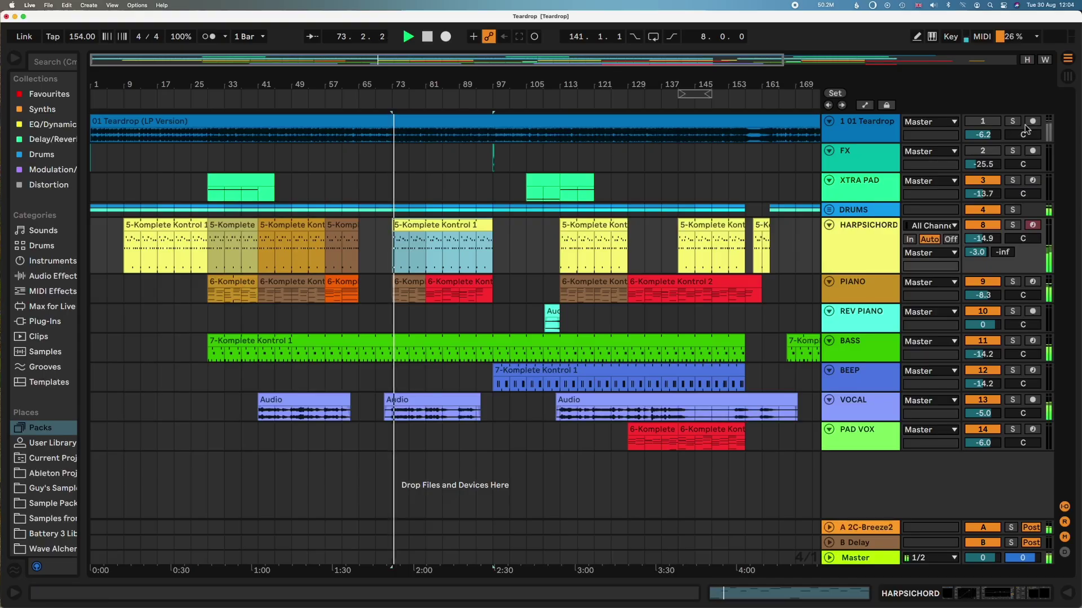
click(1016, 121)
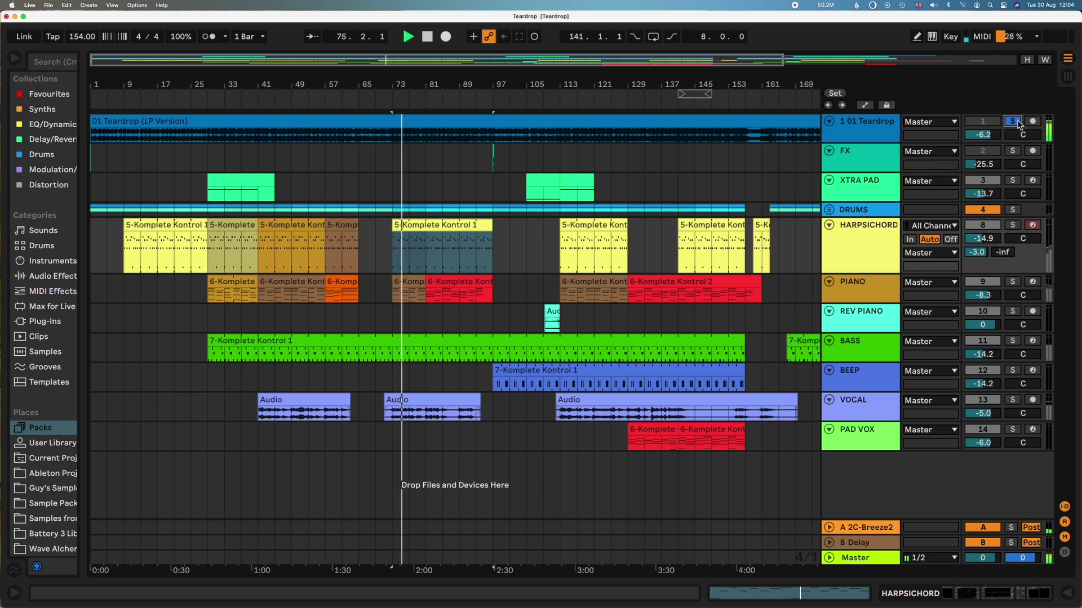
click(1017, 123)
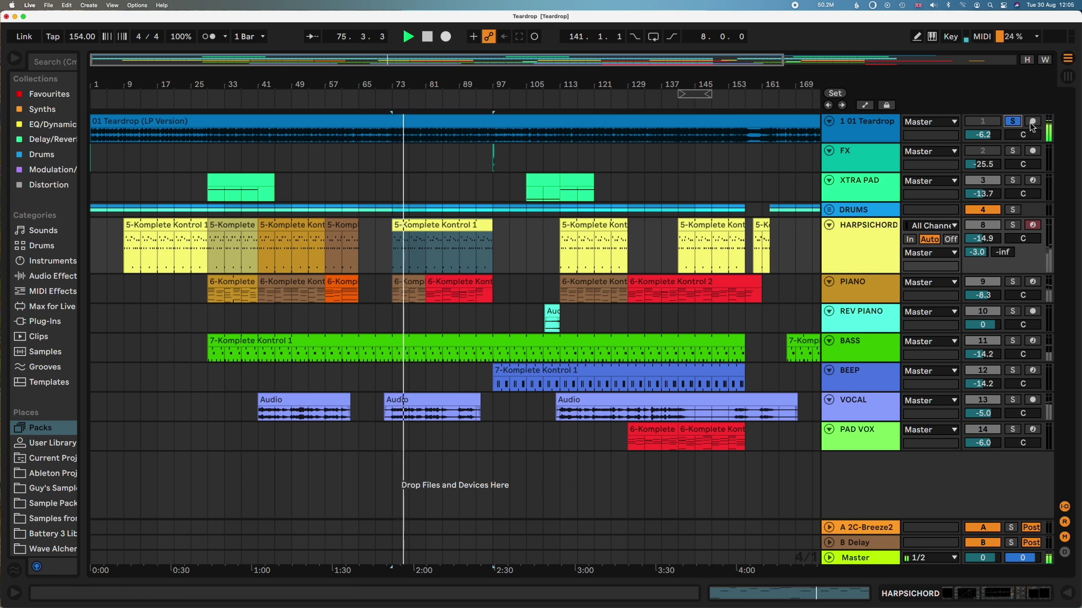
click(1015, 122)
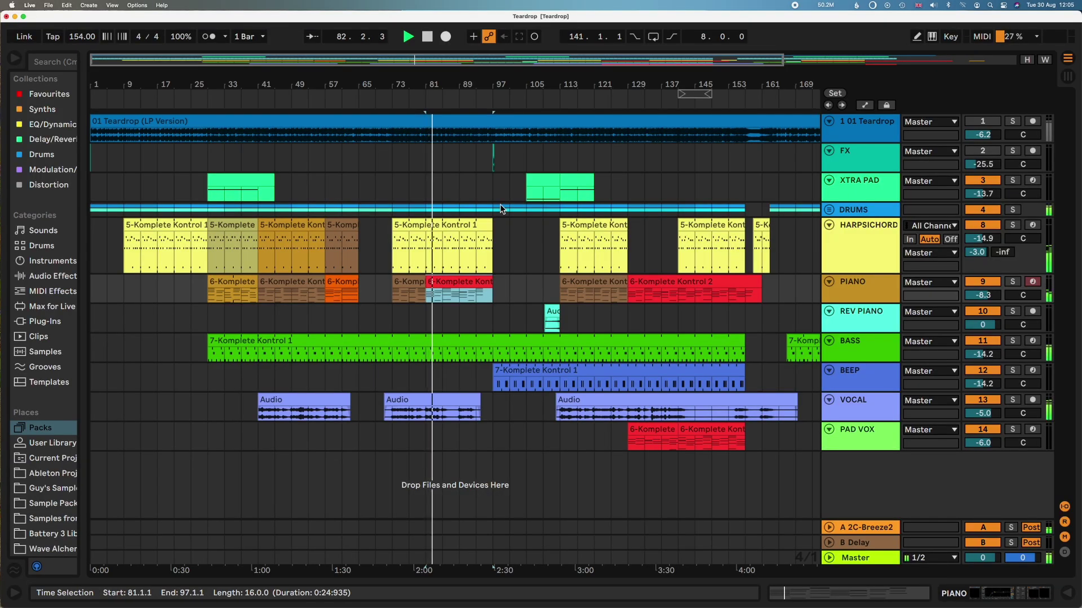
Examine the notes of the red PIANO clip at bar 81, compare it with the soloed Teardrop reference, and stop playback
click(454, 286)
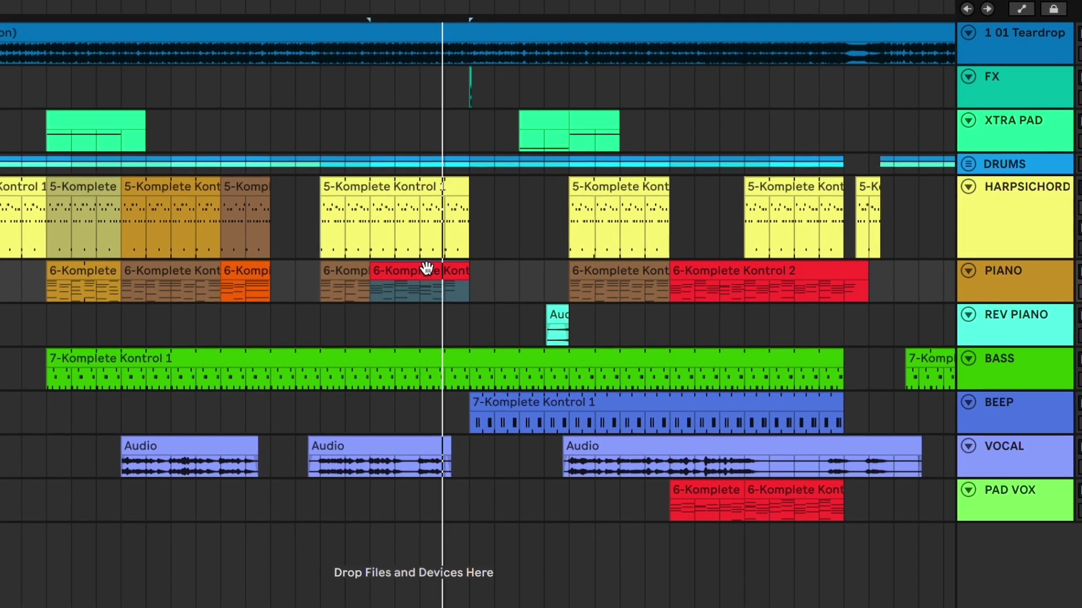
click(428, 275)
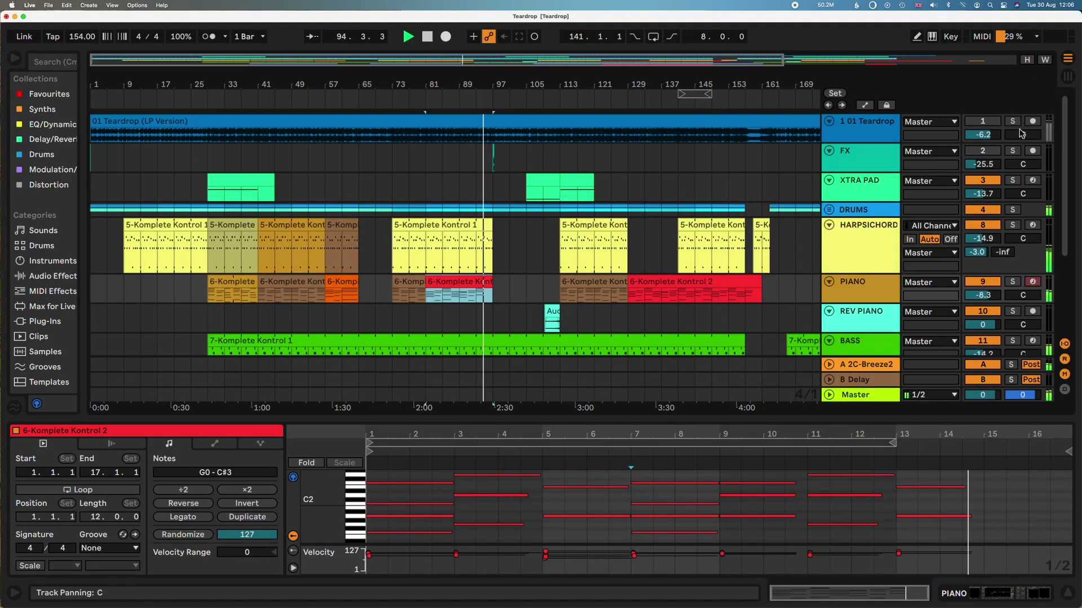
click(1012, 121)
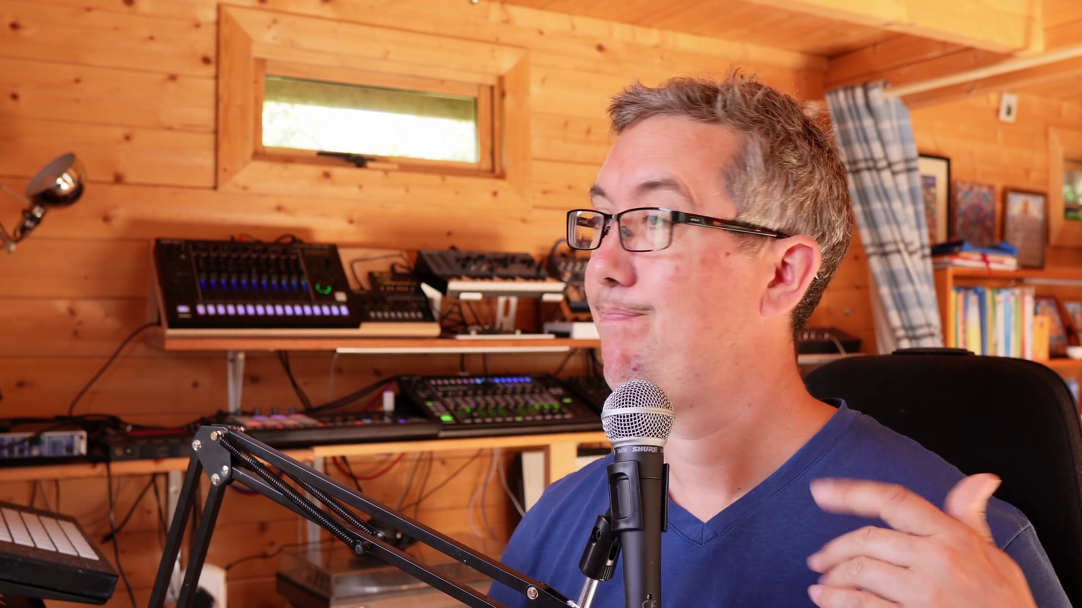
key(space)
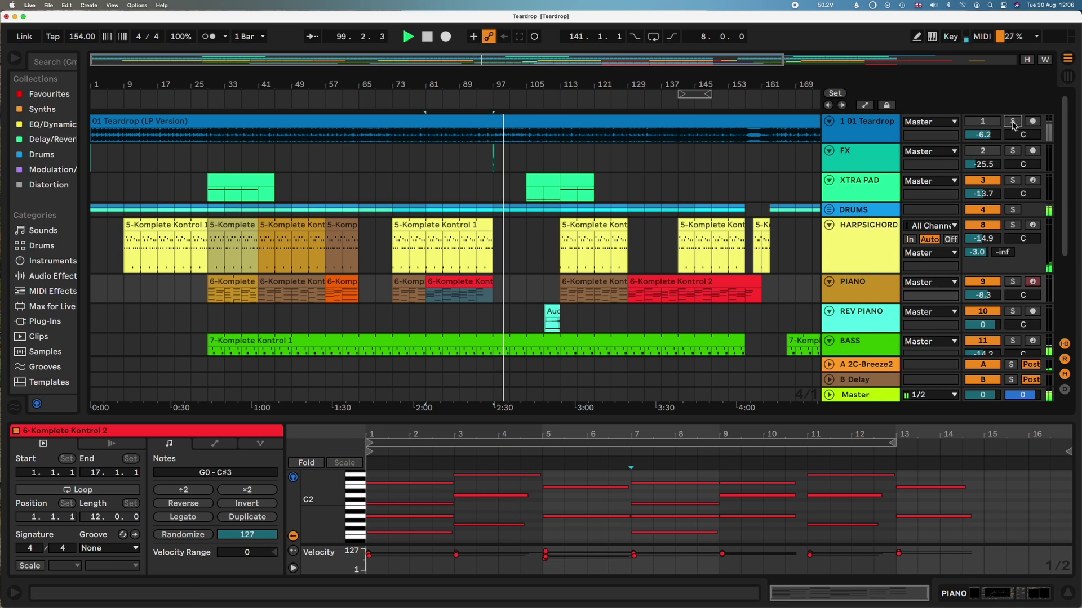
Examine the BEEP clip's notes and audition it from bar 97, switching the Teardrop reference's solo on and off to compare
scroll(555, 288, down, 5)
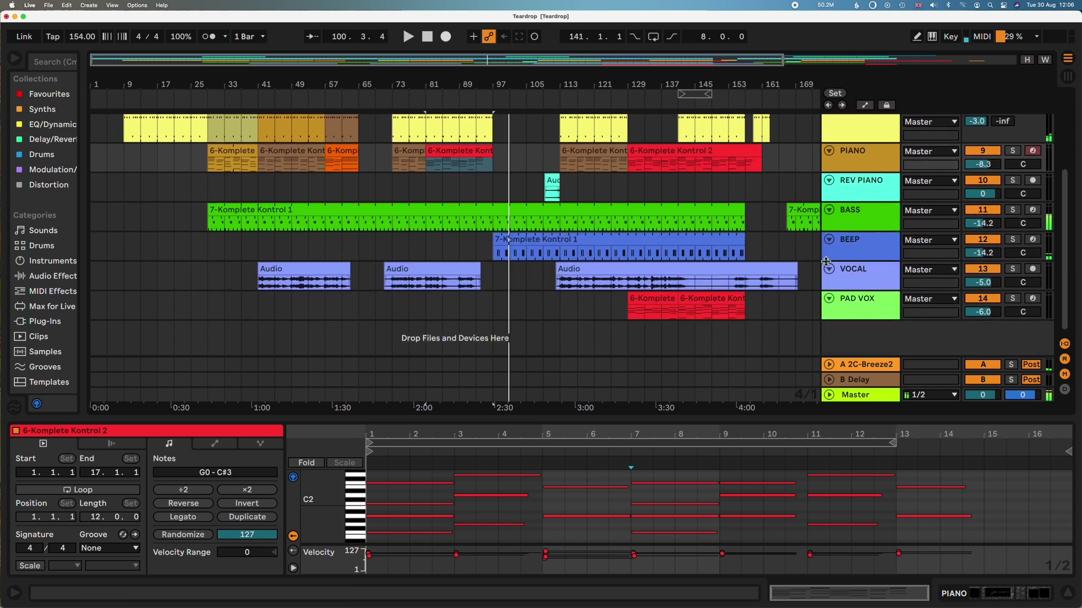
click(555, 251)
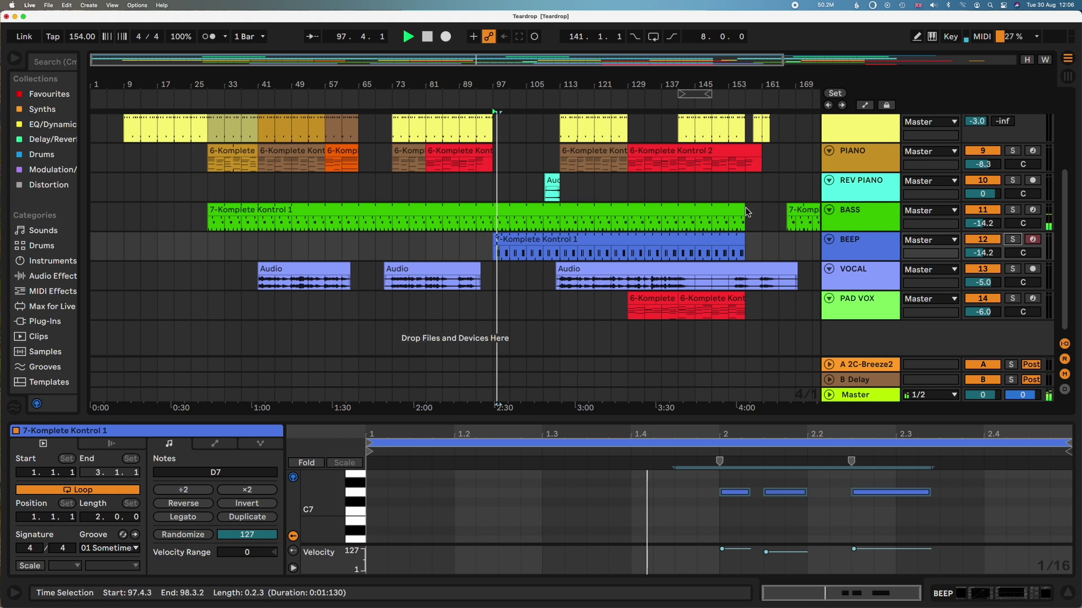
scroll(745, 211, up, 5)
click(1015, 122)
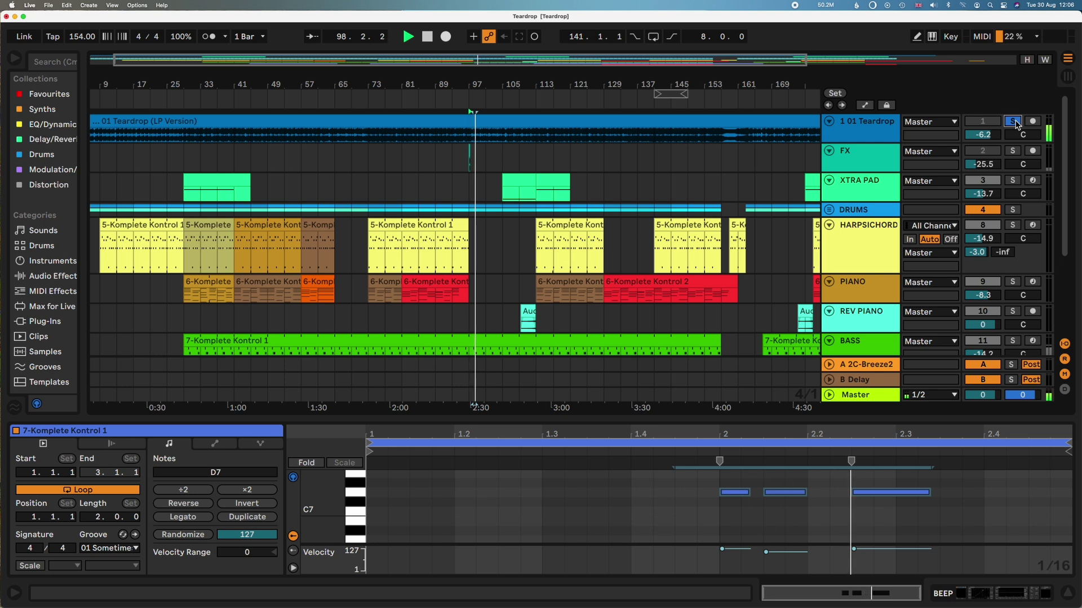
click(1012, 122)
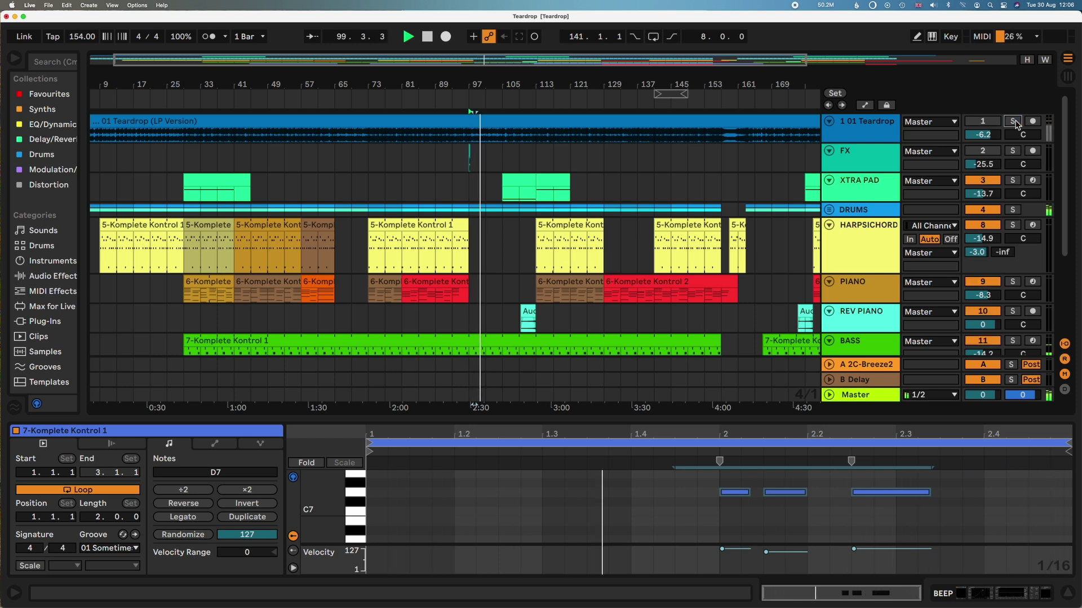
click(1014, 121)
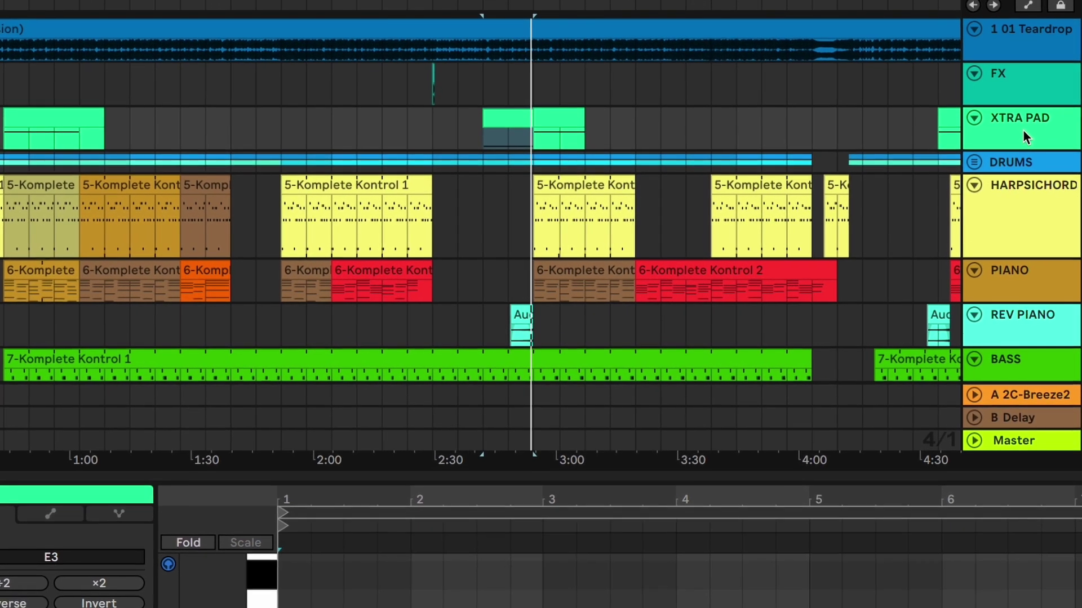
Open the Komplete Kontrol instrument on the XTRA PAD track and examine its Diva preset PD Antelope in the preset browser
click(1031, 127)
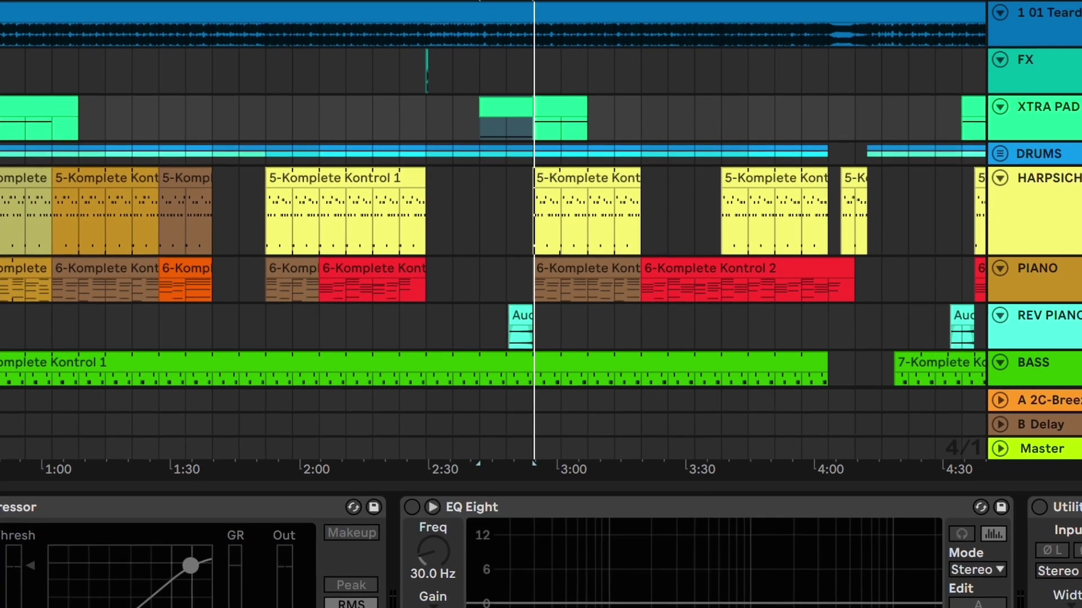
click(539, 50)
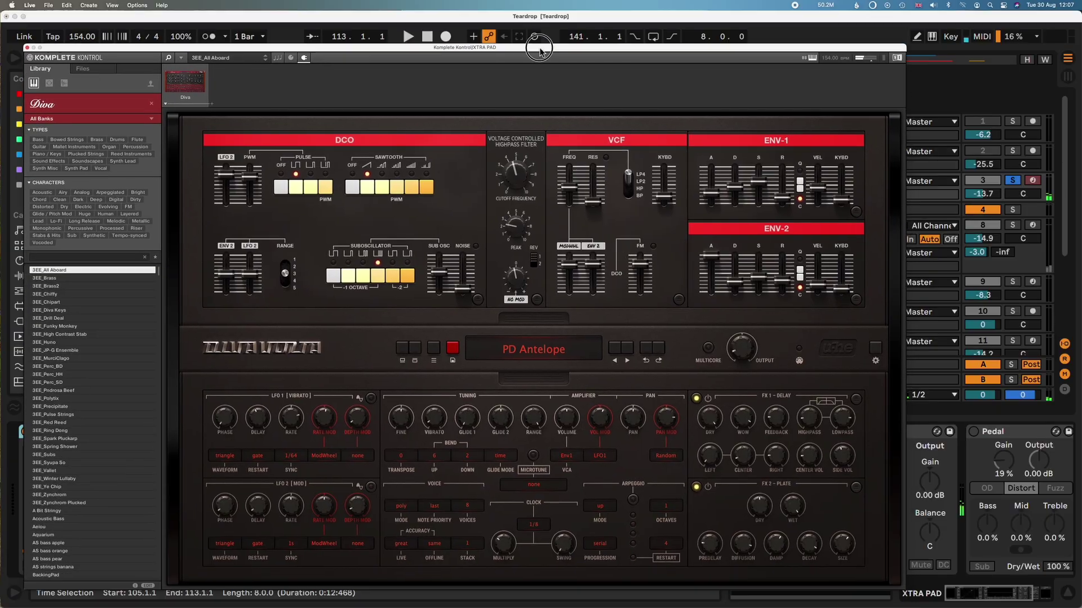
click(499, 355)
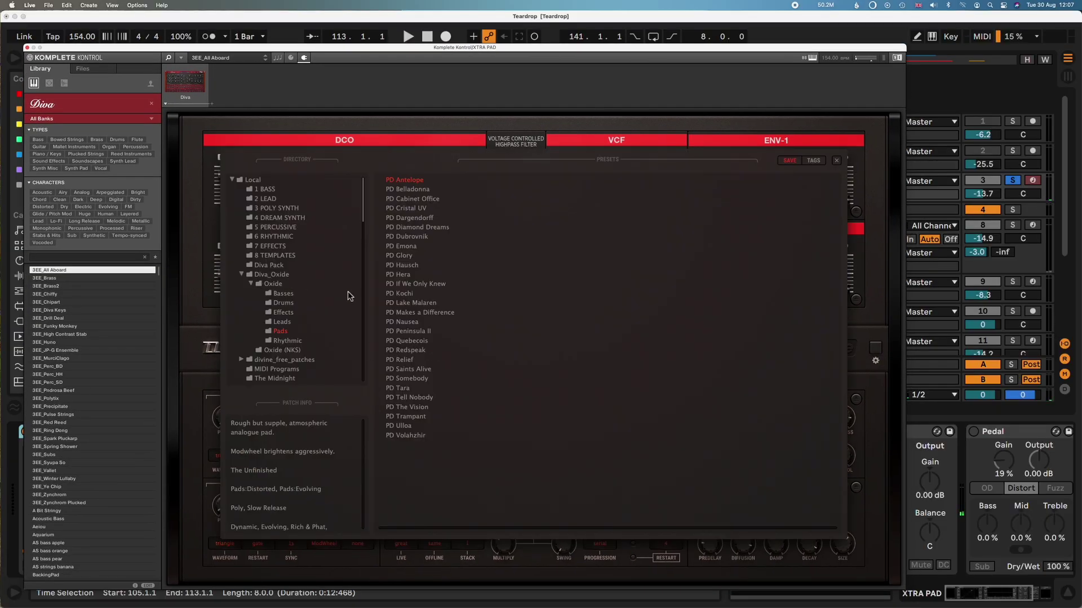
double_click(446, 186)
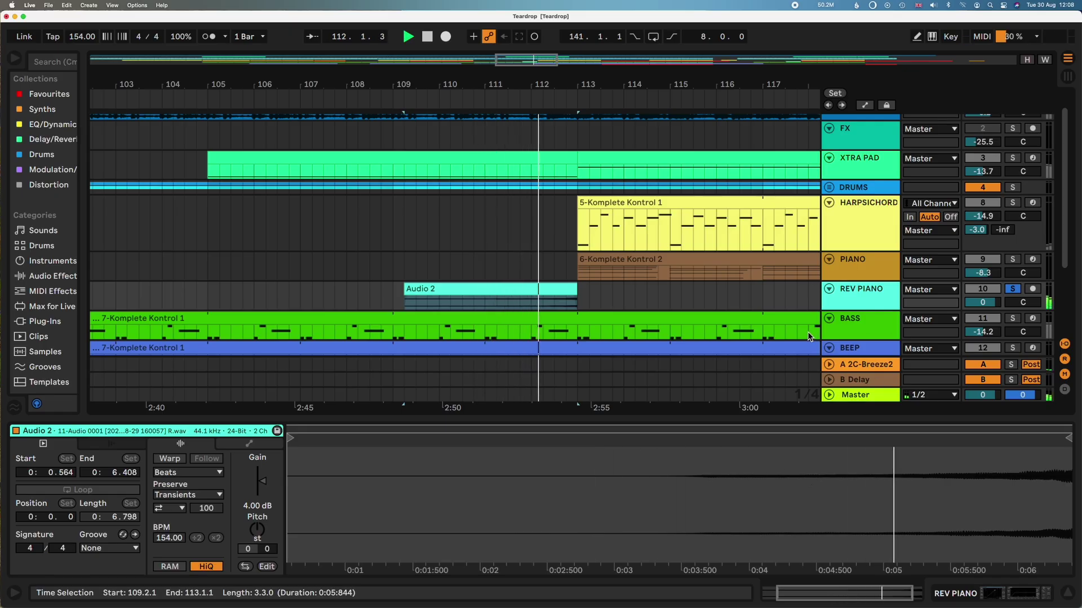
Lower the XTRA PAD track's volume to -17.1 dB while auditioning from bar 113, and solo the Teardrop reference to compare
click(661, 267)
scroll(661, 252, up, 1)
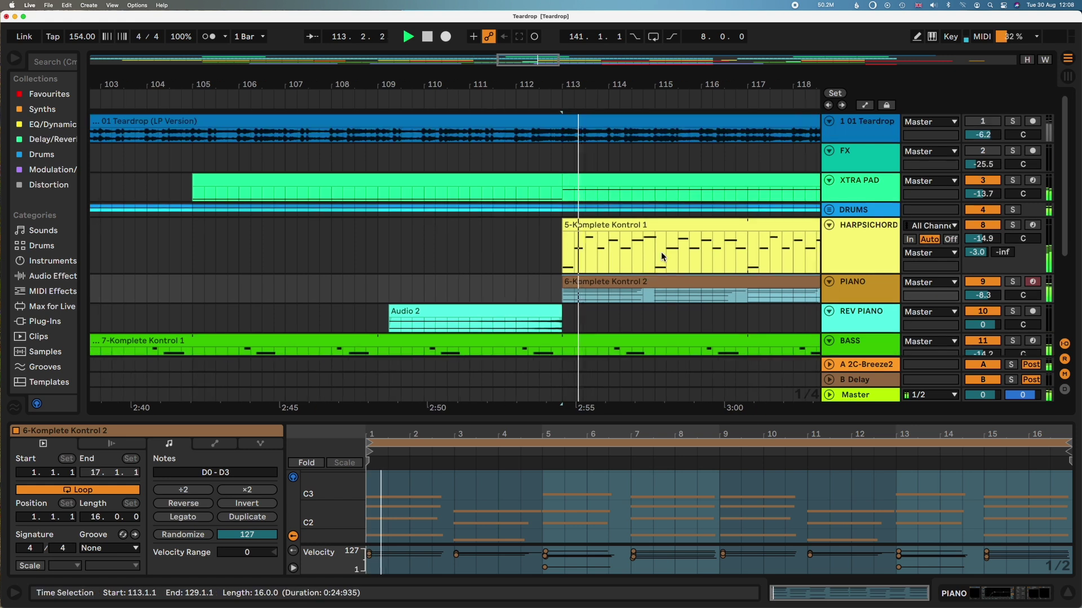
key(w)
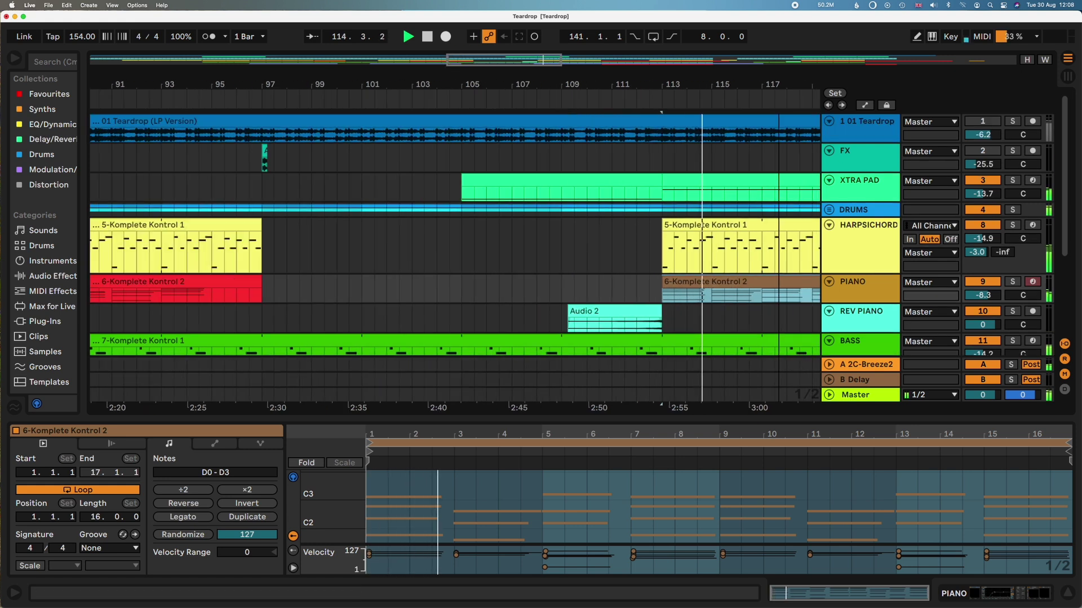
scroll(677, 235, down, 4)
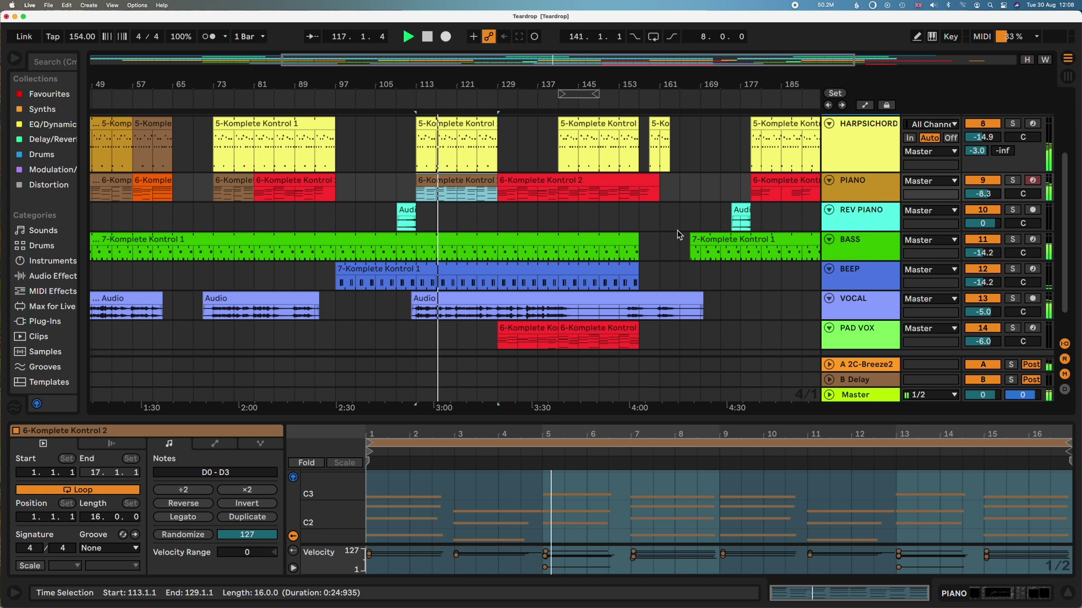
scroll(679, 234, up, 4)
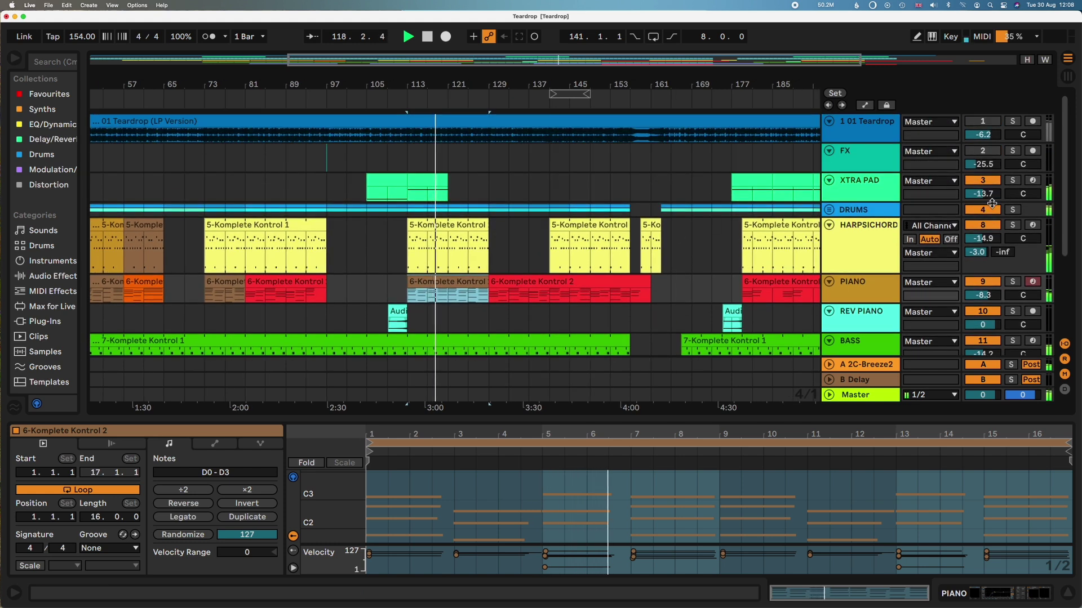
drag(983, 193, 984, 200)
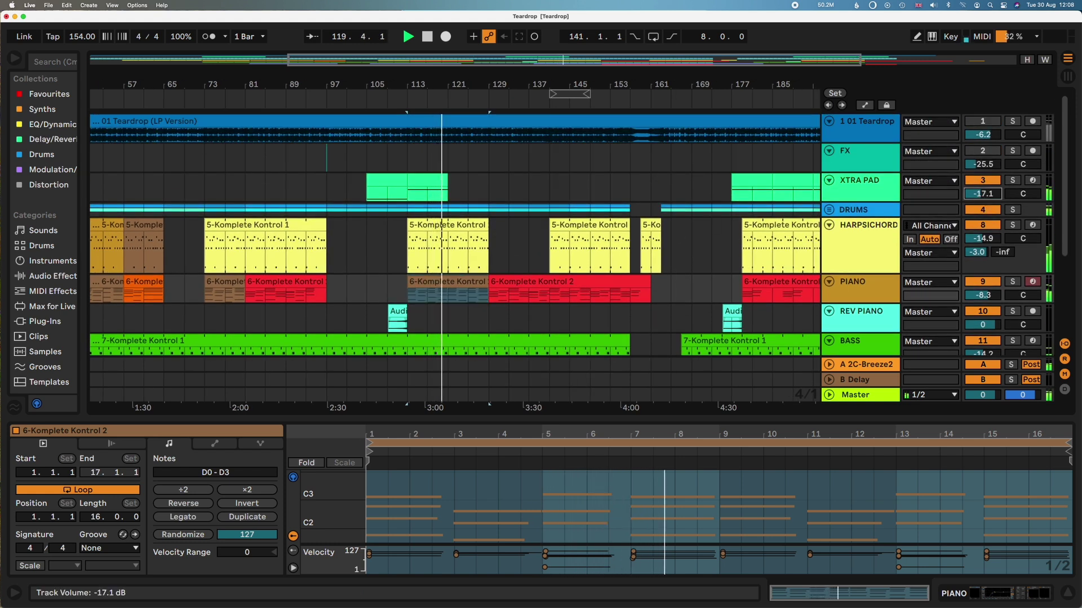
click(1018, 121)
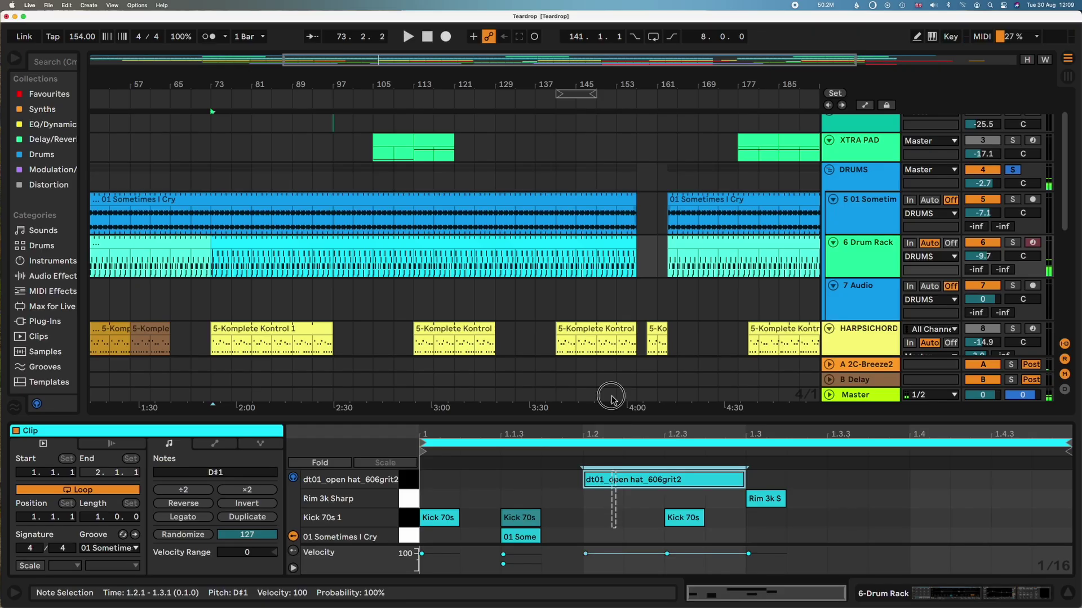
Audition the soloed DRUMS group from bar 73, compare it with the reference from bar 113, and collapse the group
key(space)
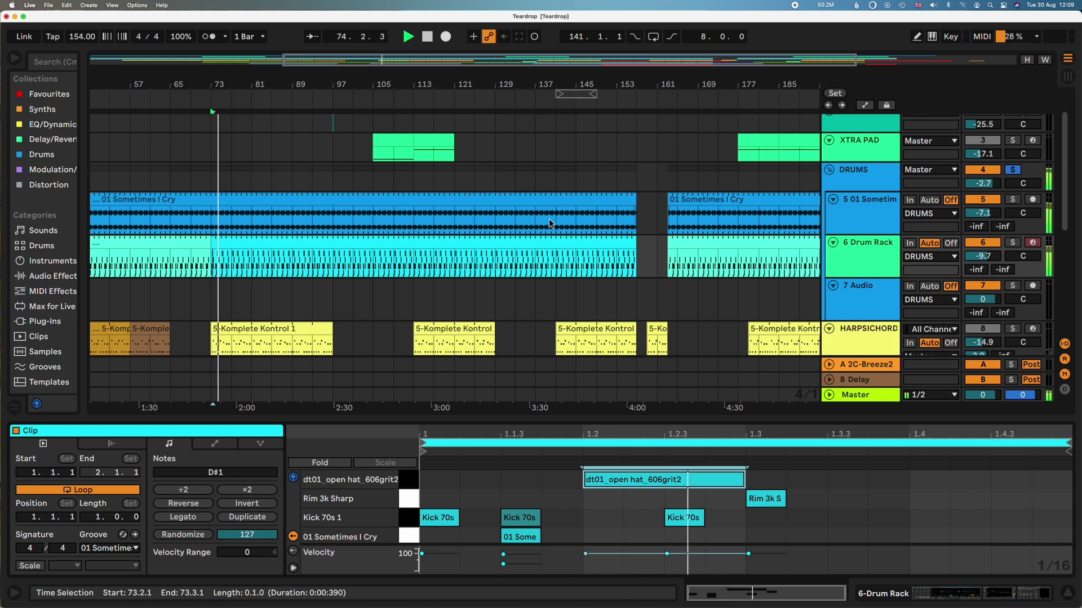
scroll(549, 223, up, 2)
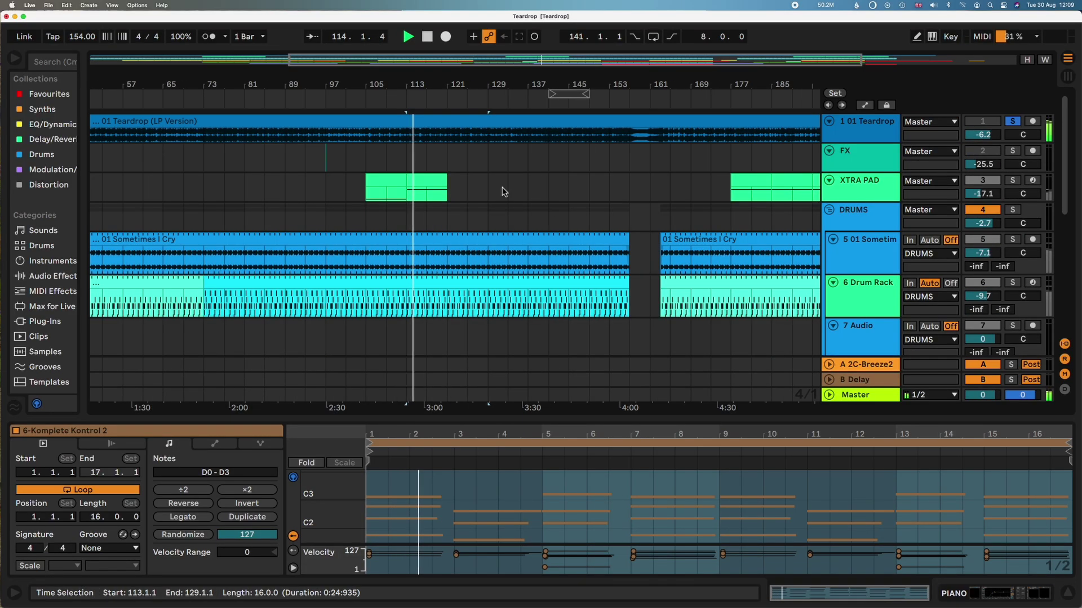
scroll(503, 192, down, 1)
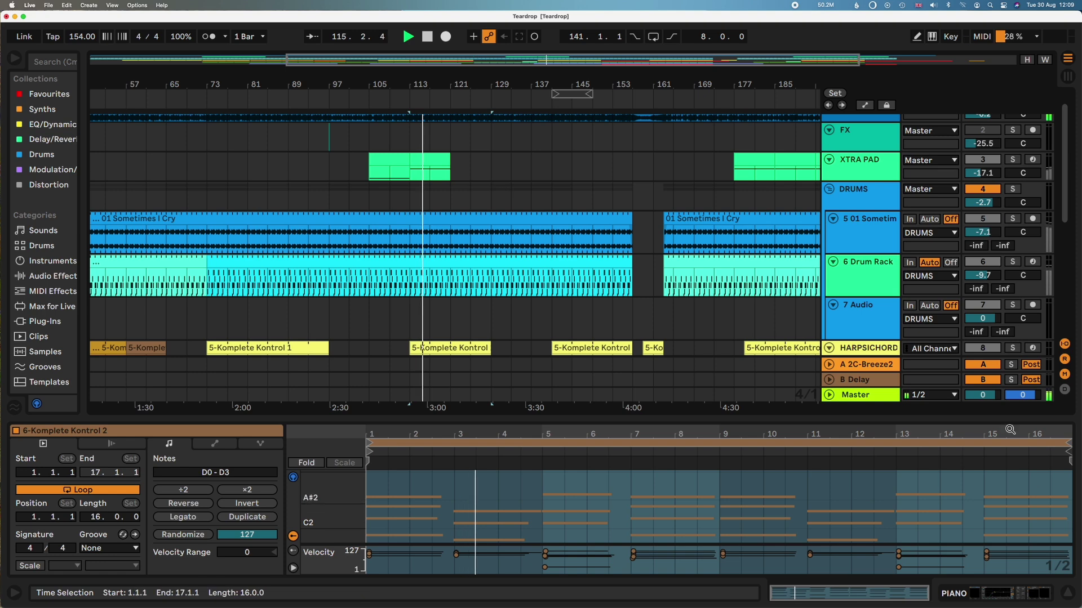
click(829, 190)
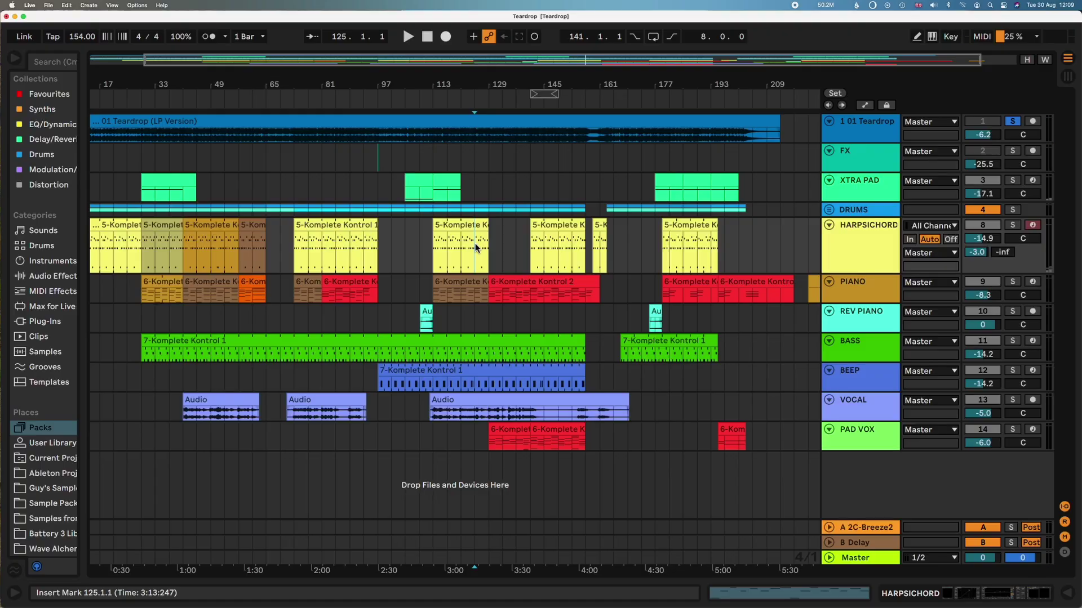
Open the PAD VOX track's Komplete Kontrol instrument, examine the Mellotron V preset Big Stereo Choir during playback, and close its window
key(space)
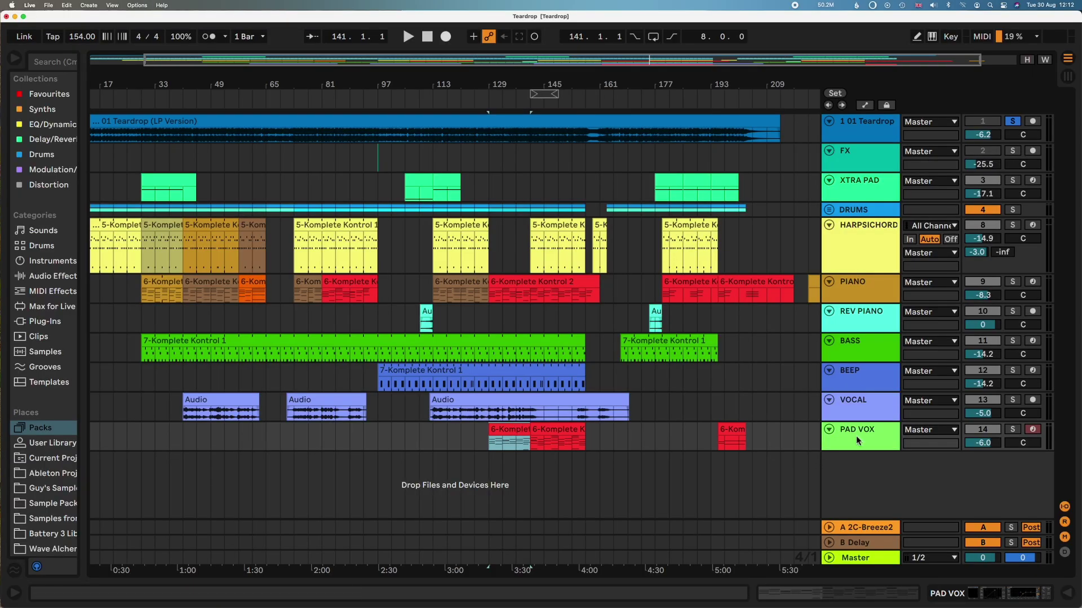
double_click(857, 439)
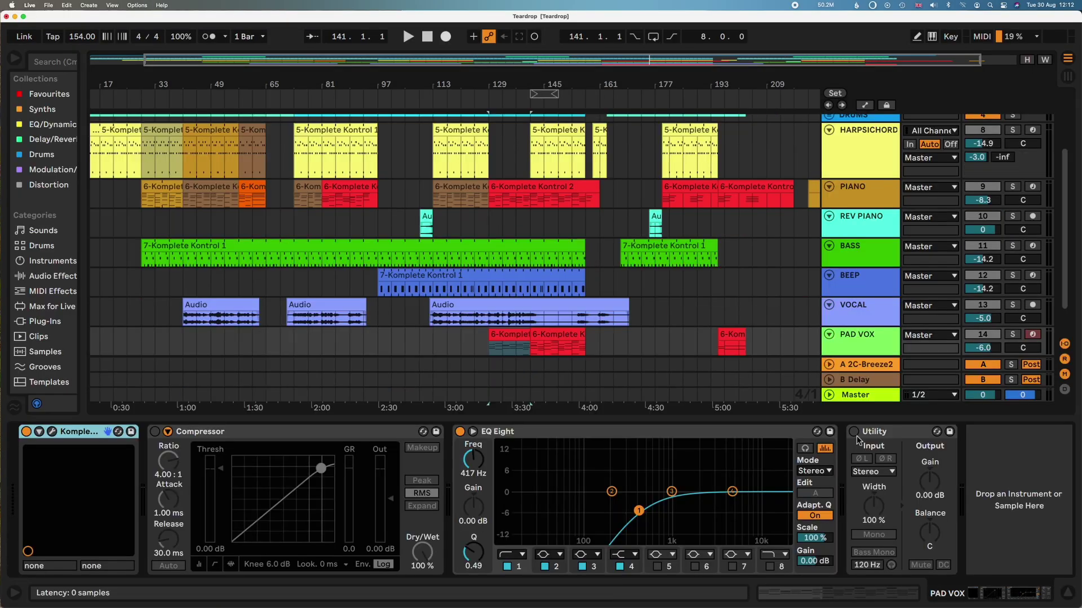
click(53, 434)
scroll(1013, 123, up, 3)
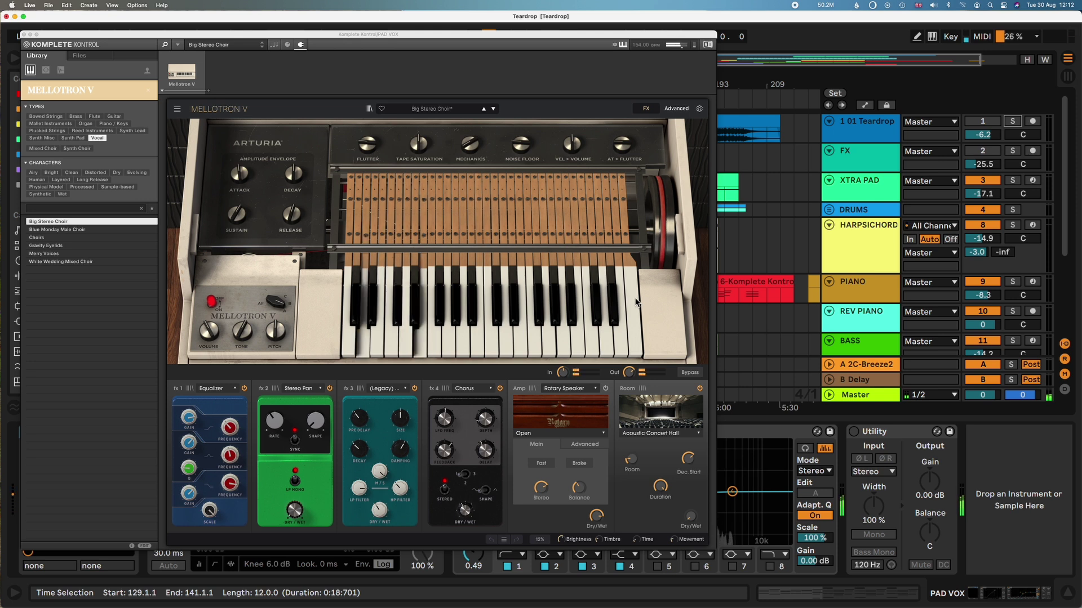
click(868, 130)
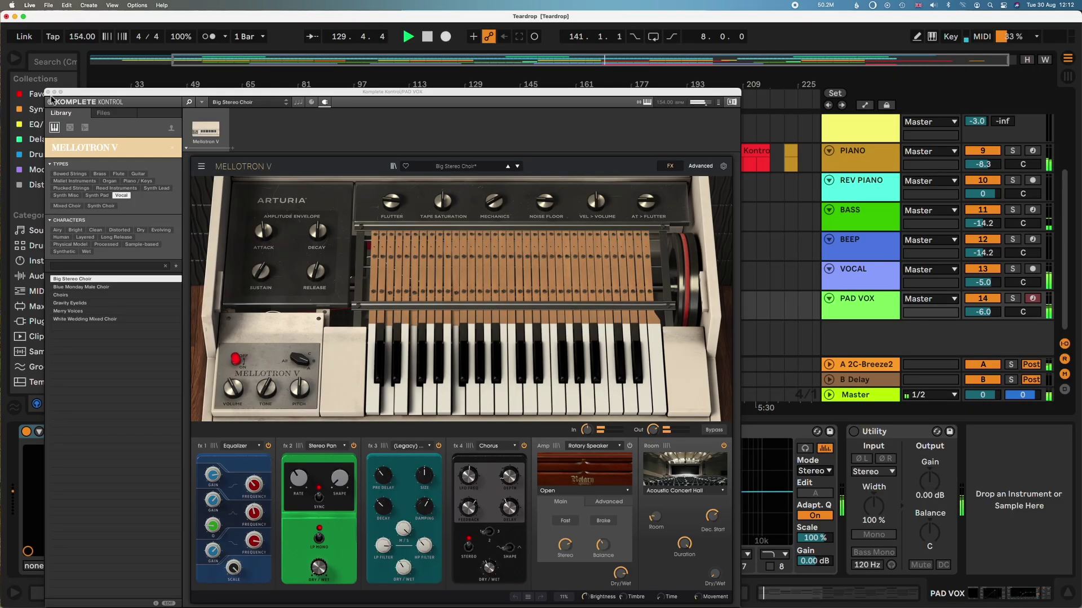
click(49, 92)
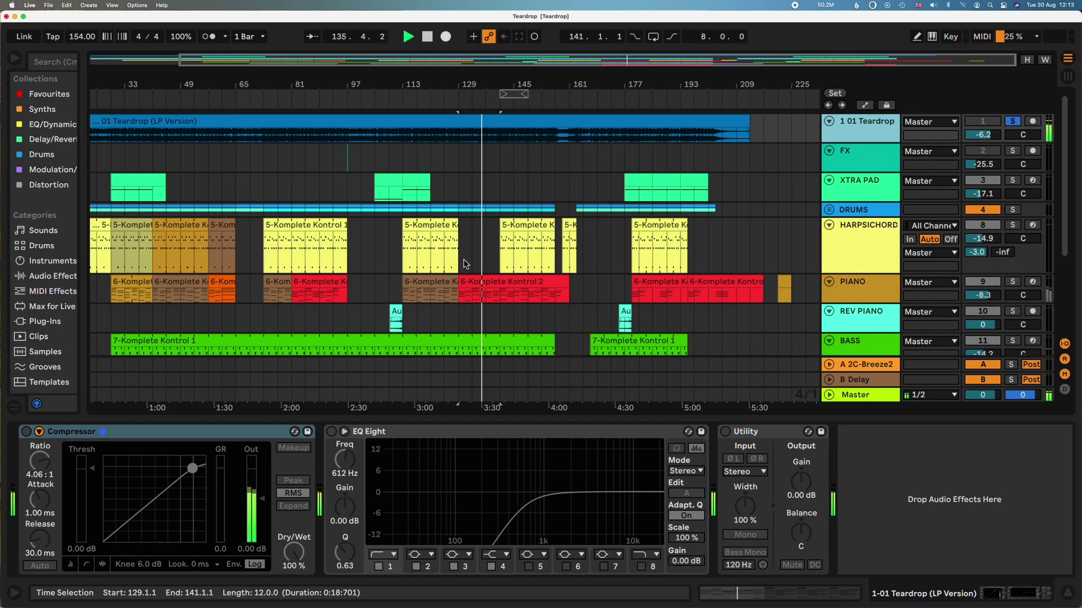
Examine the notes of the red PIANO clip at bar 129 and compare them with the red PIANO clip at bar 81
scroll(464, 264, down, 4)
click(451, 293)
click(454, 261)
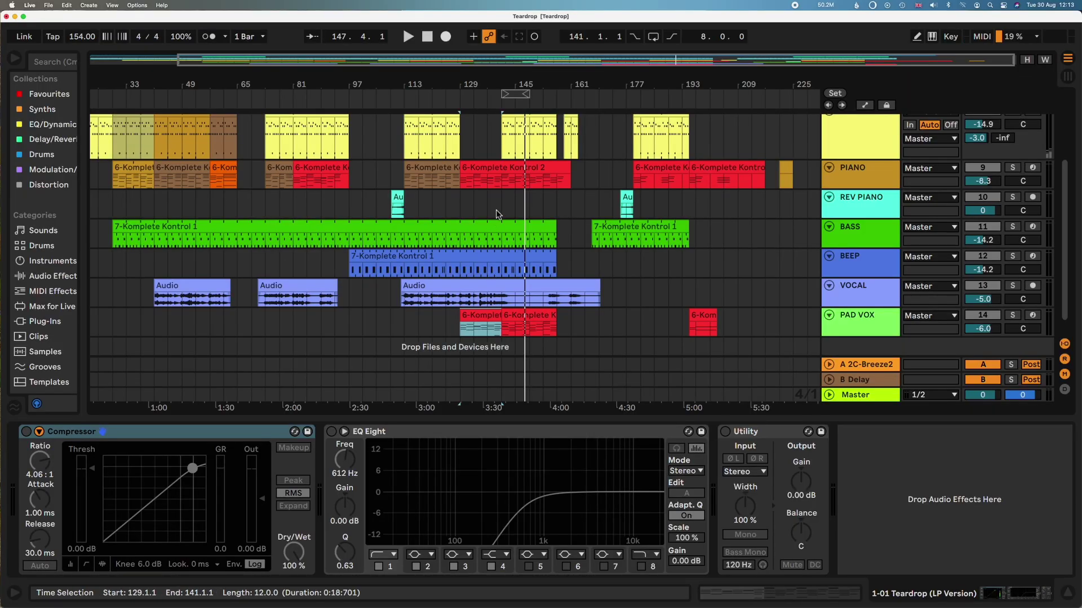
click(491, 171)
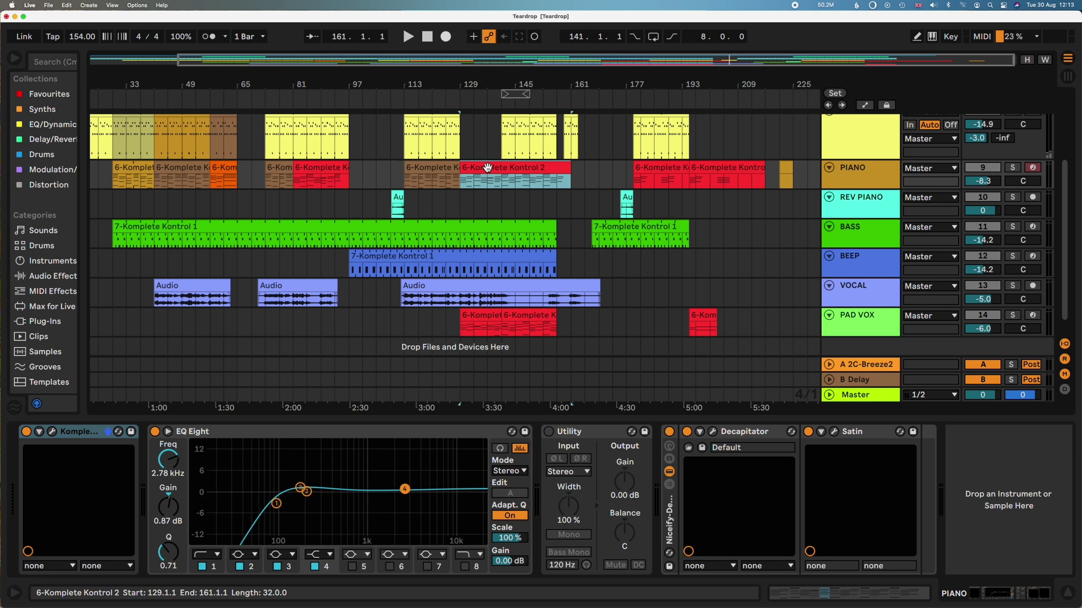
double_click(492, 171)
click(333, 172)
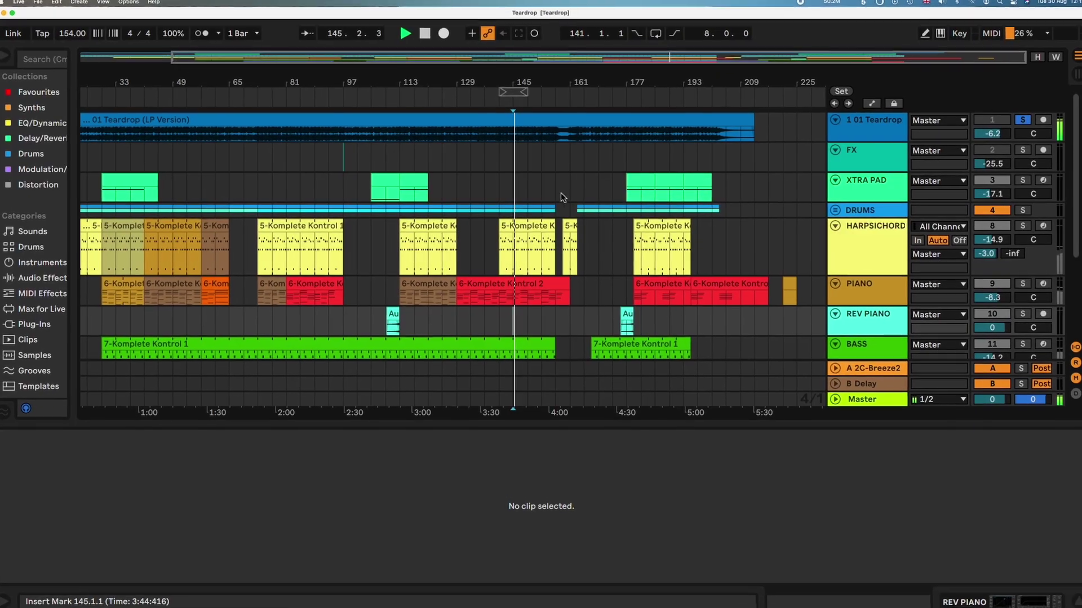
Look over the VOCAL and PAD VOX tracks around bar 165 during playback and return to the Teardrop reference track
scroll(532, 271, down, 4)
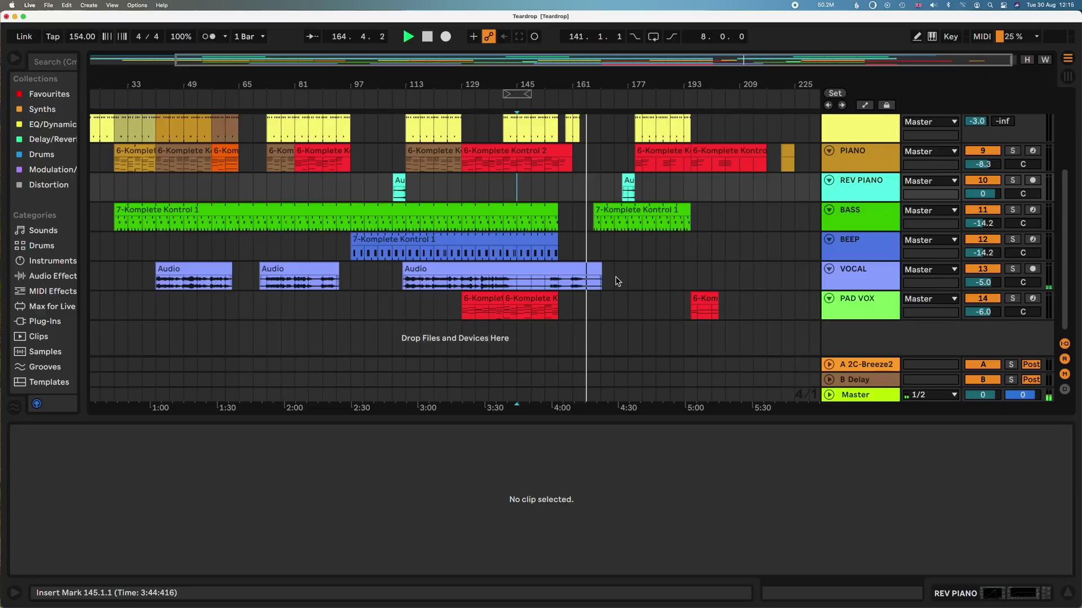
scroll(618, 281, up, 5)
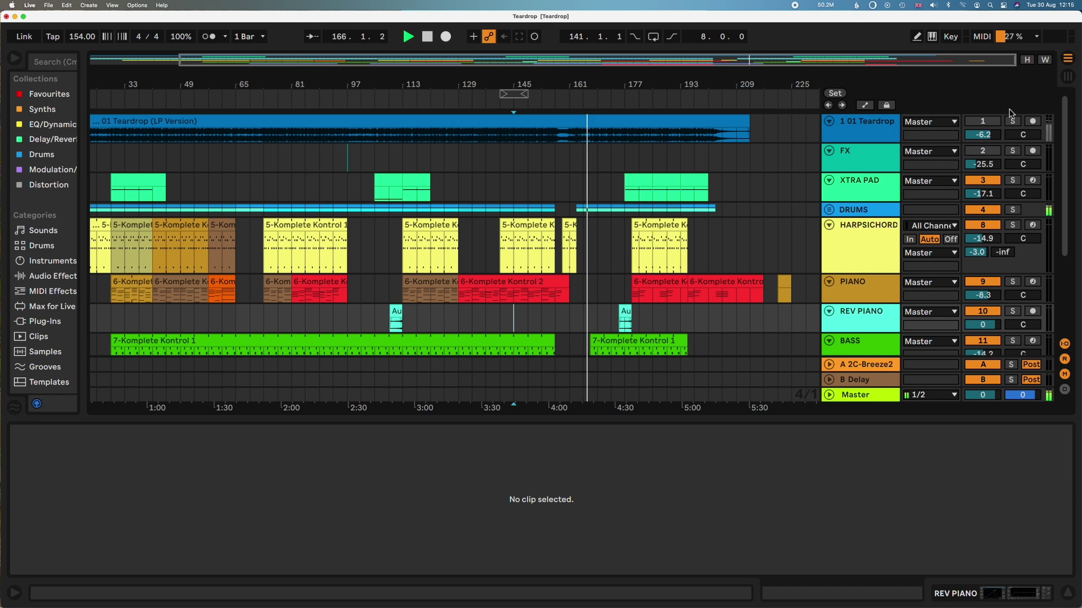